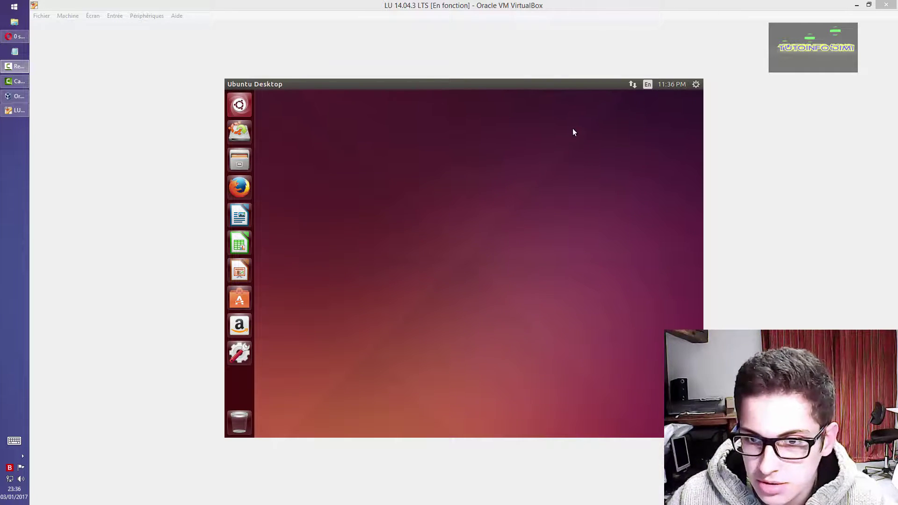
left_click(647, 84)
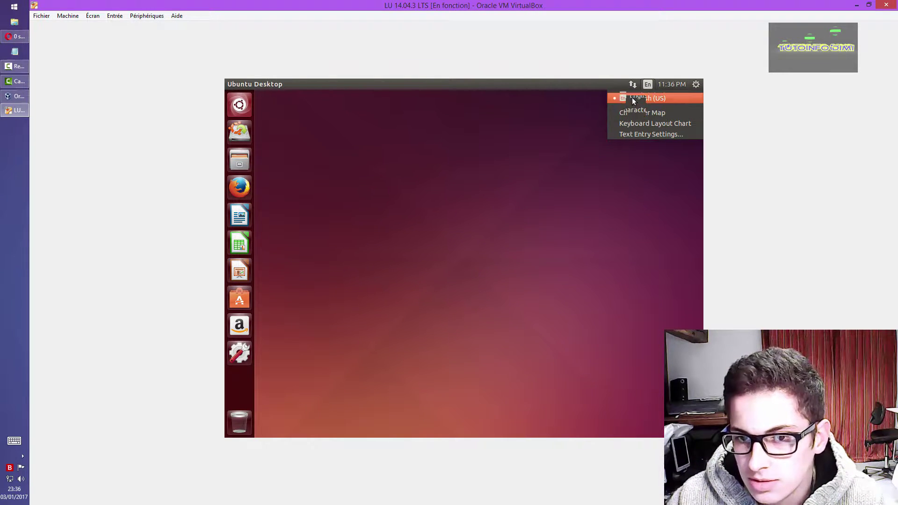
left_click(546, 119)
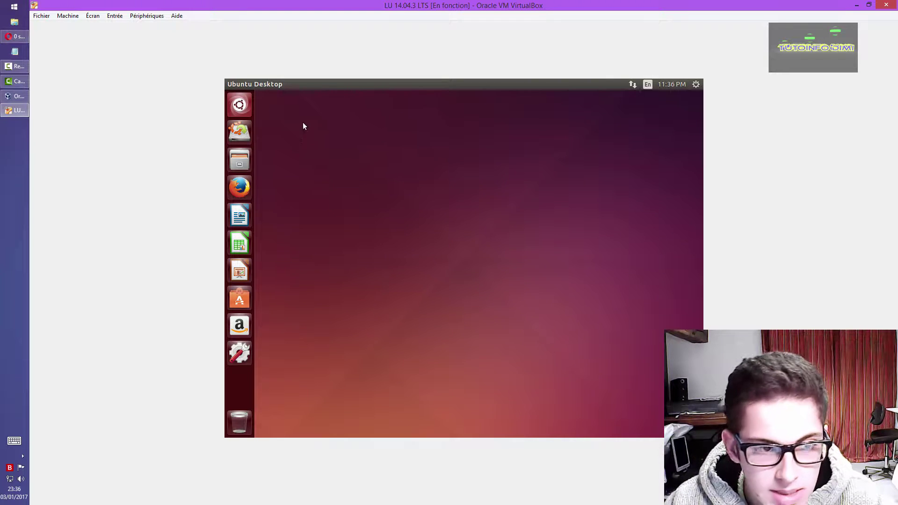
left_click(239, 104)
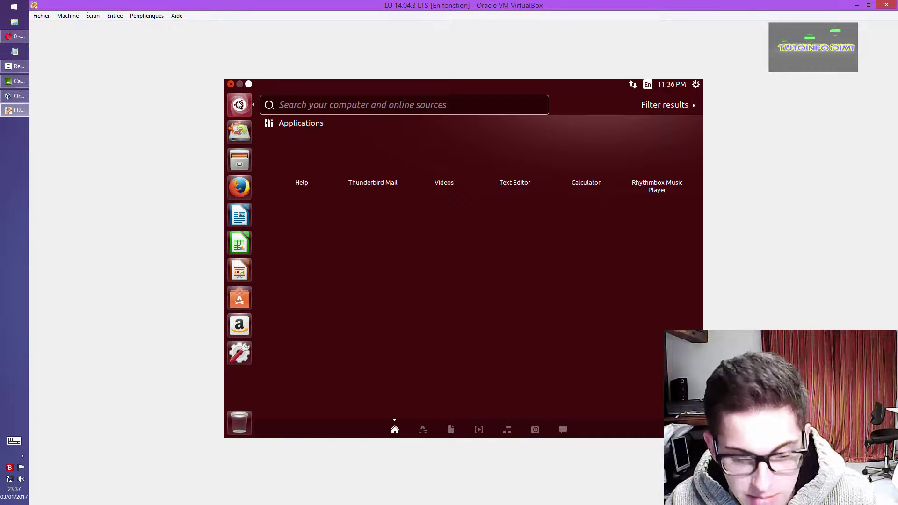
left_click(239, 104)
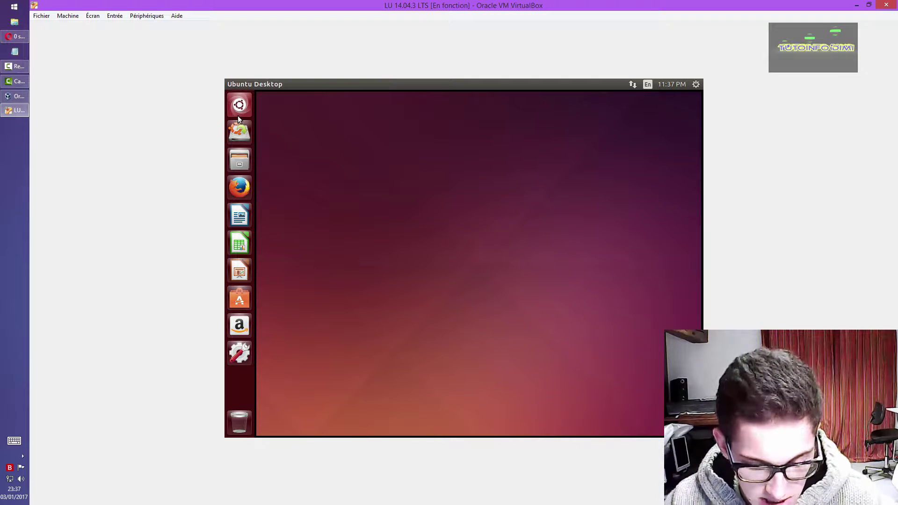
key("ctrl")
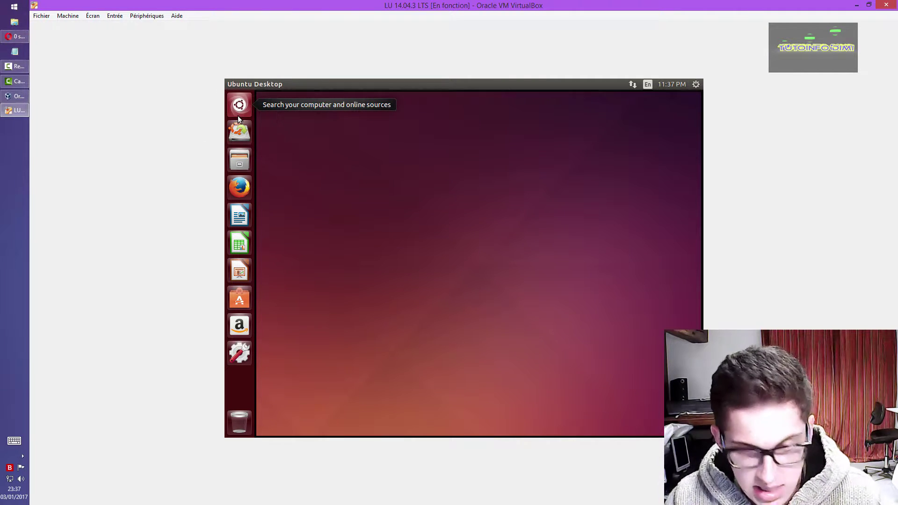
key("super+q")
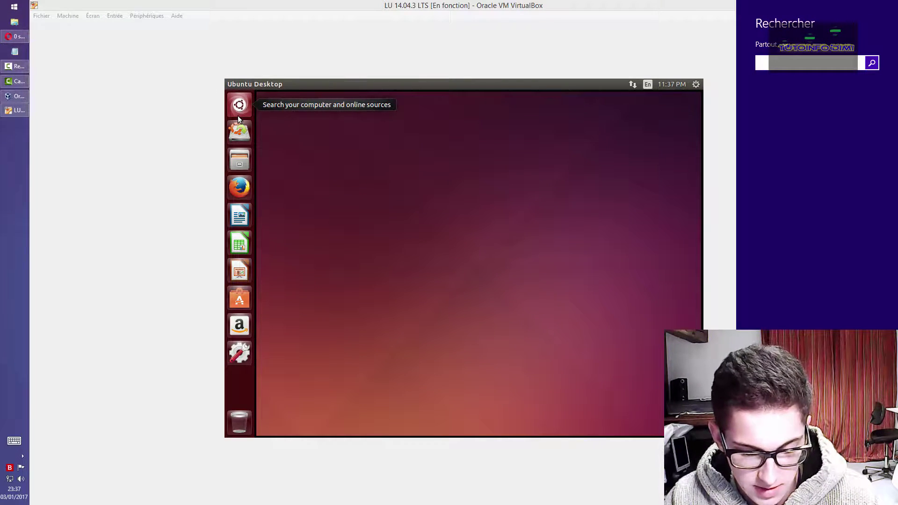
key("Escape")
key("ctrl")
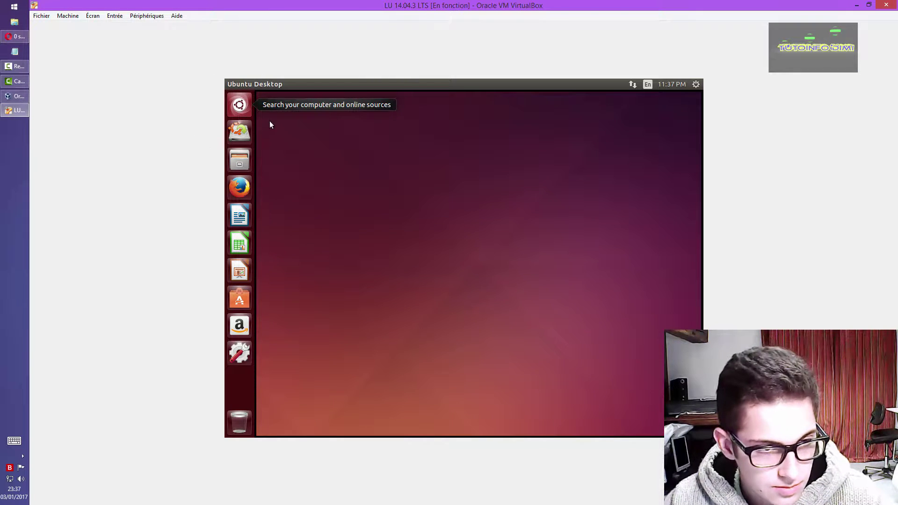
left_click(240, 157)
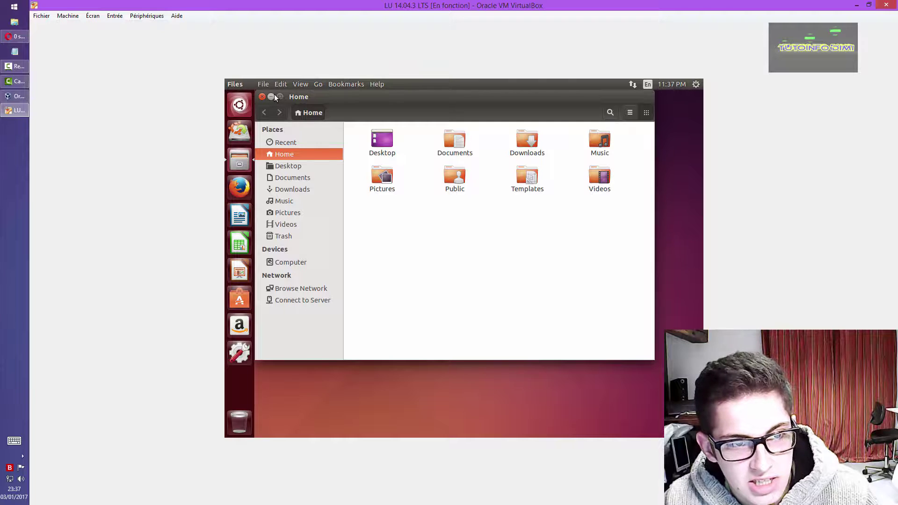
left_click(279, 96)
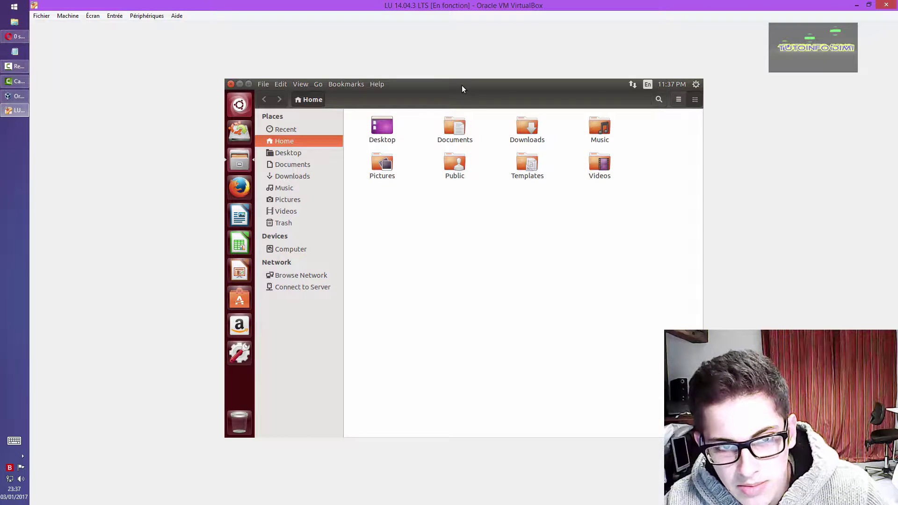
left_click_drag(462, 85, 478, 79)
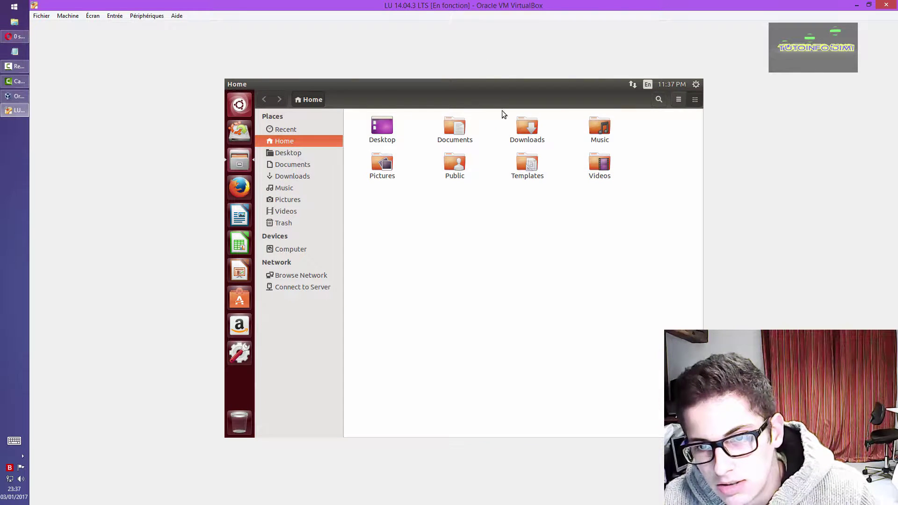
left_click(631, 85)
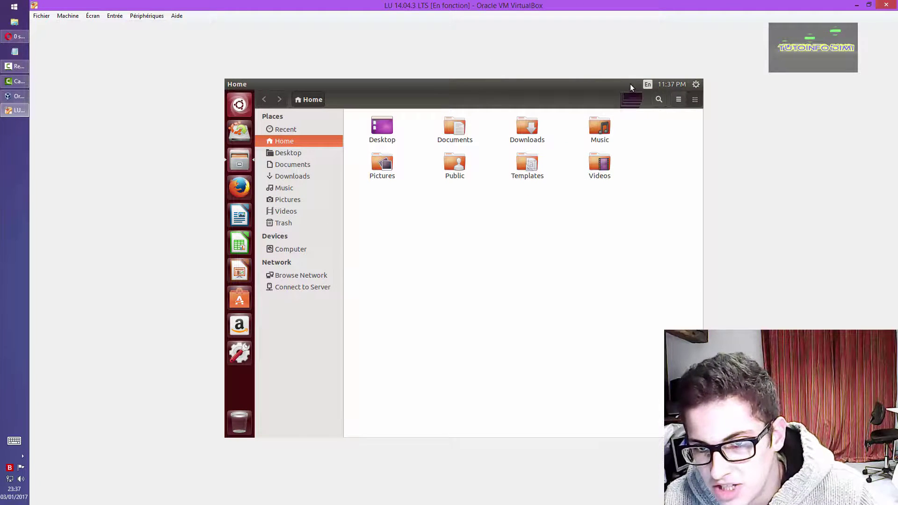
left_click(609, 221)
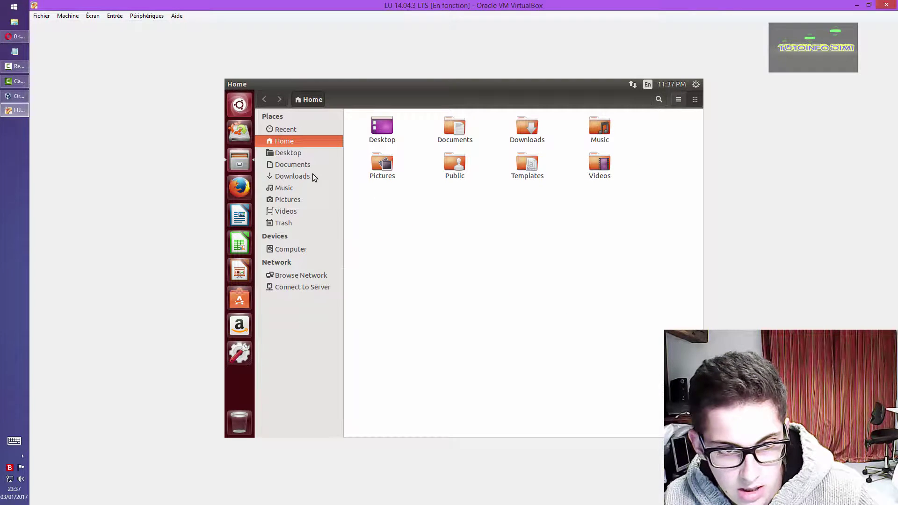
left_click(302, 155)
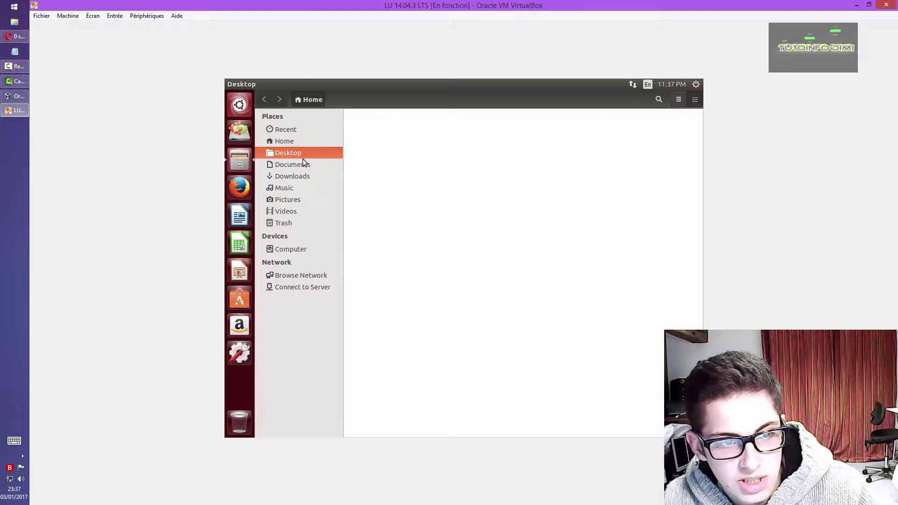
left_click(299, 166)
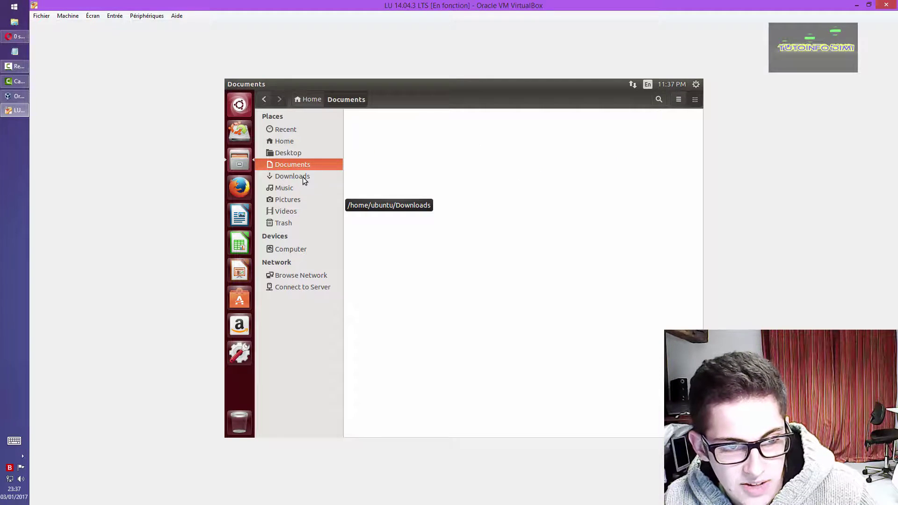
left_click(303, 178)
left_click(296, 188)
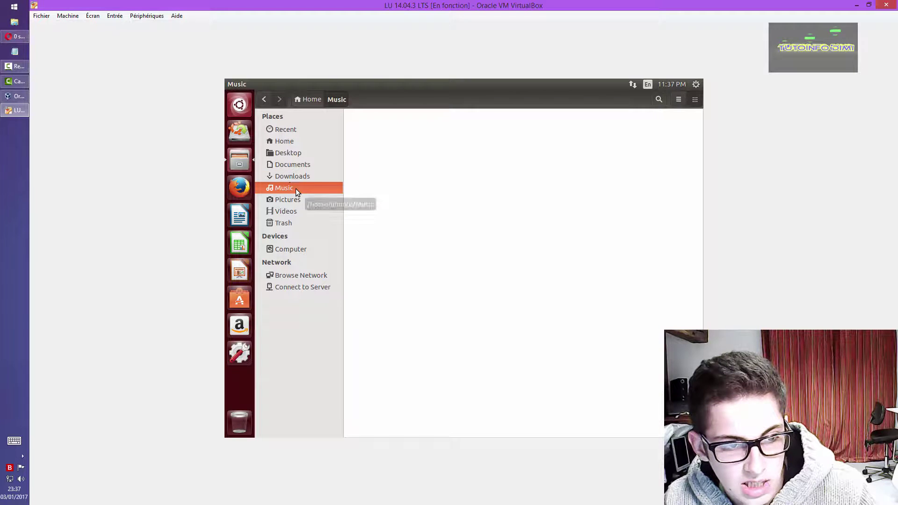
left_click(285, 149)
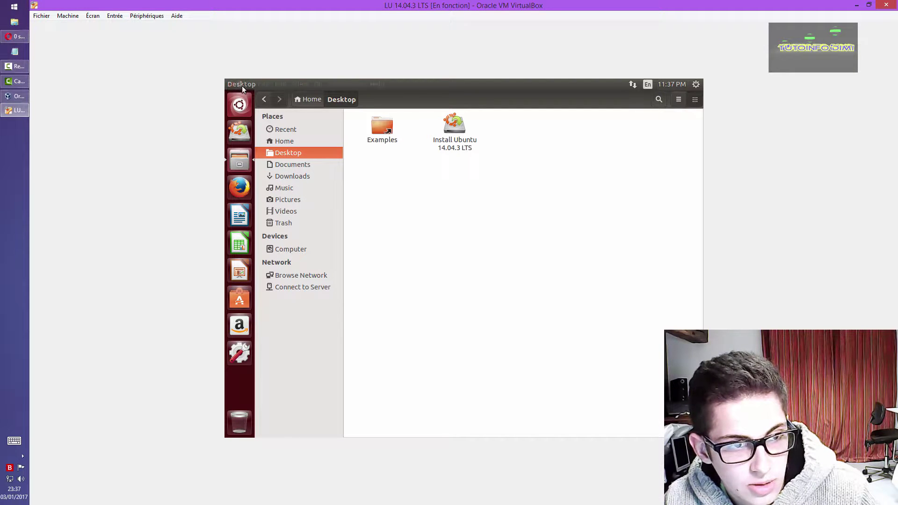
left_click(230, 85)
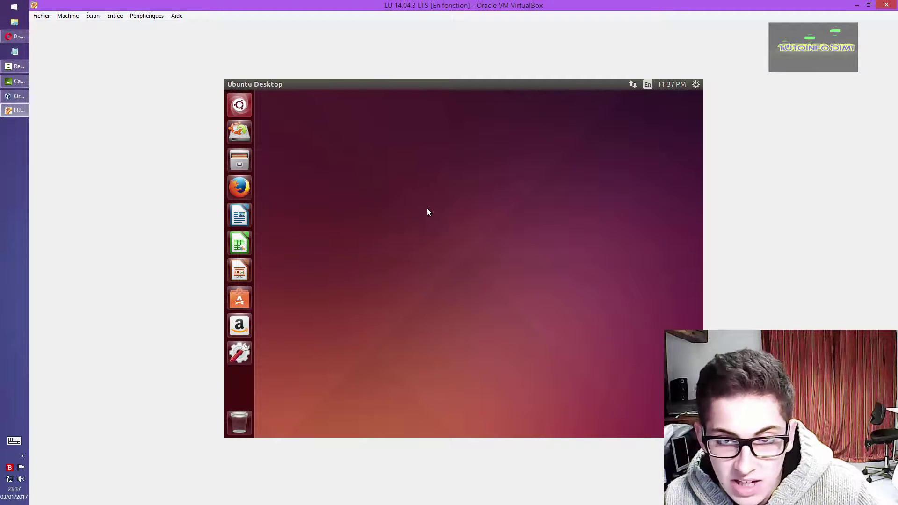
left_click(245, 214)
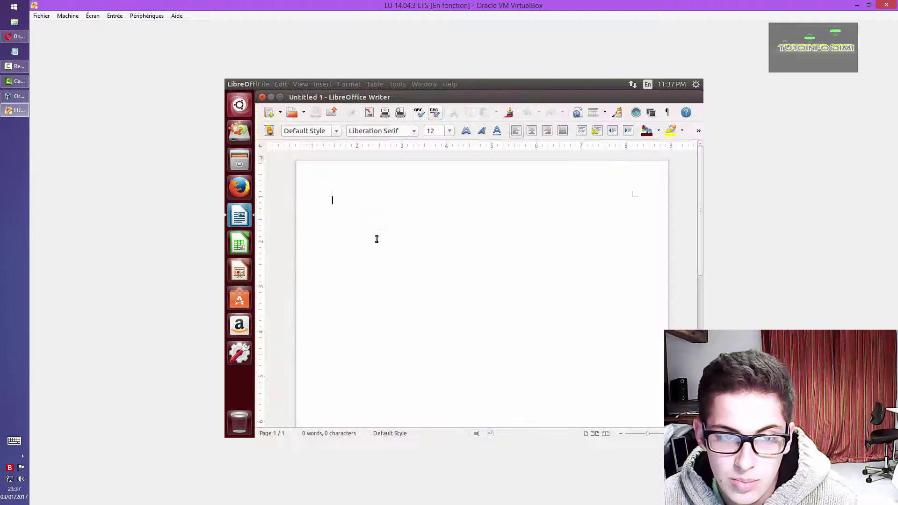
left_click(280, 98)
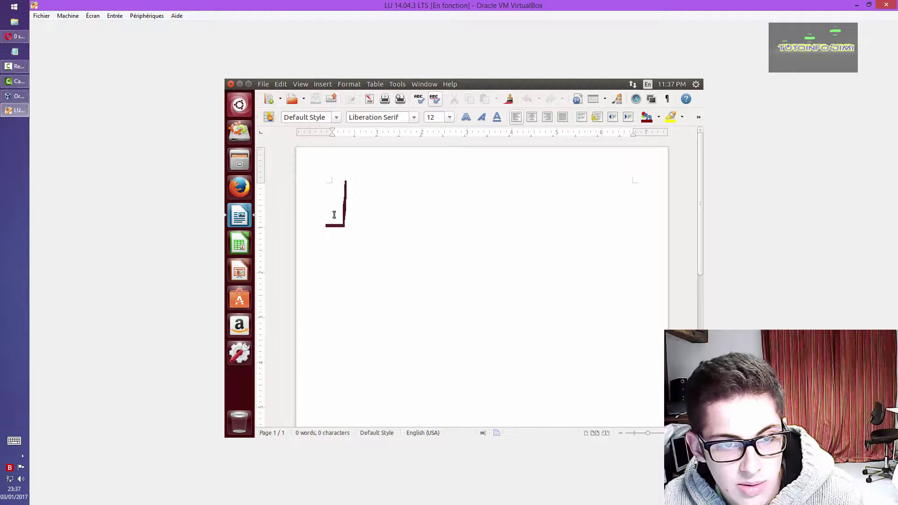
left_click(400, 120)
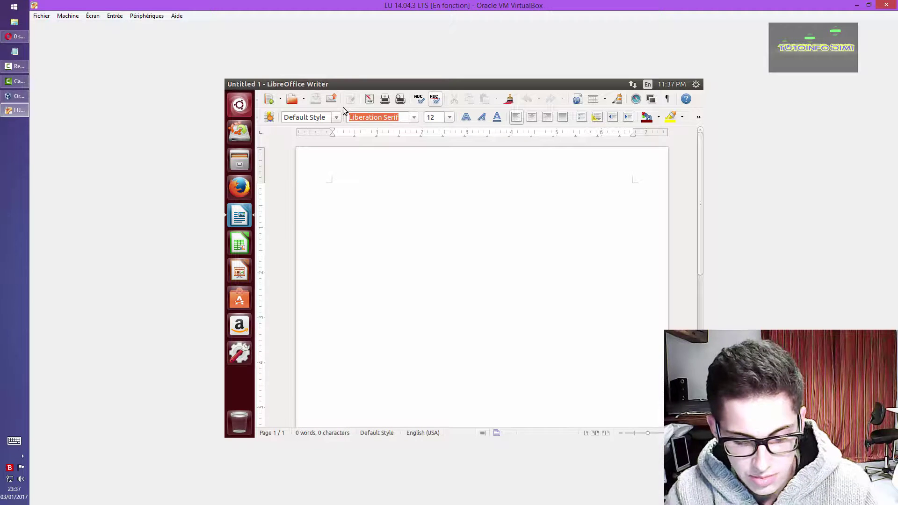
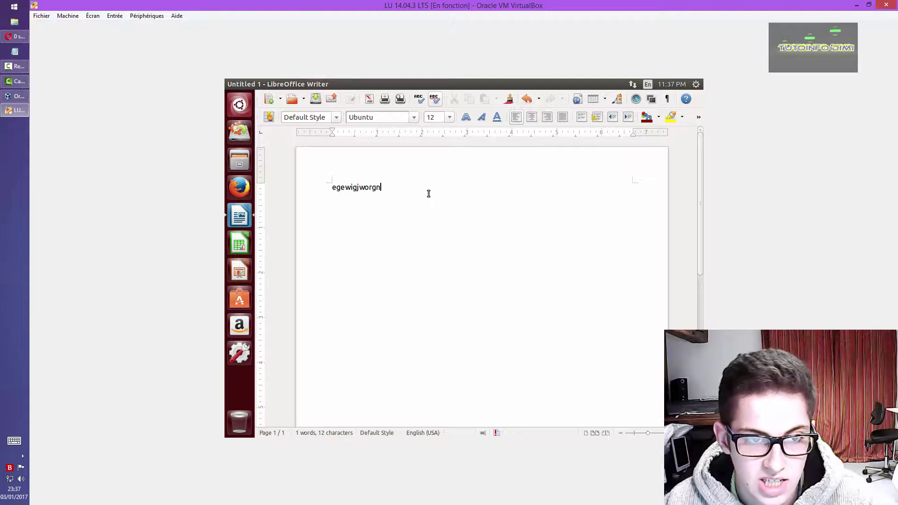
left_click(230, 80)
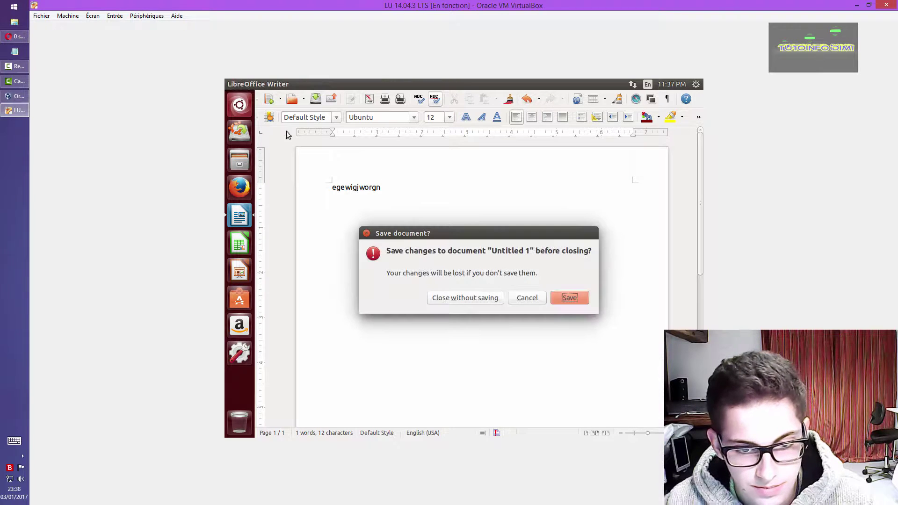
left_click(483, 303)
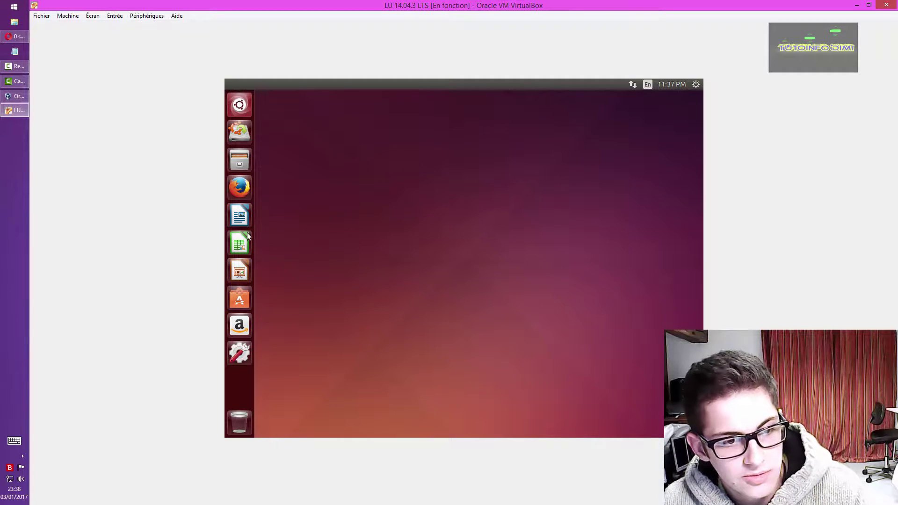
left_click(248, 236)
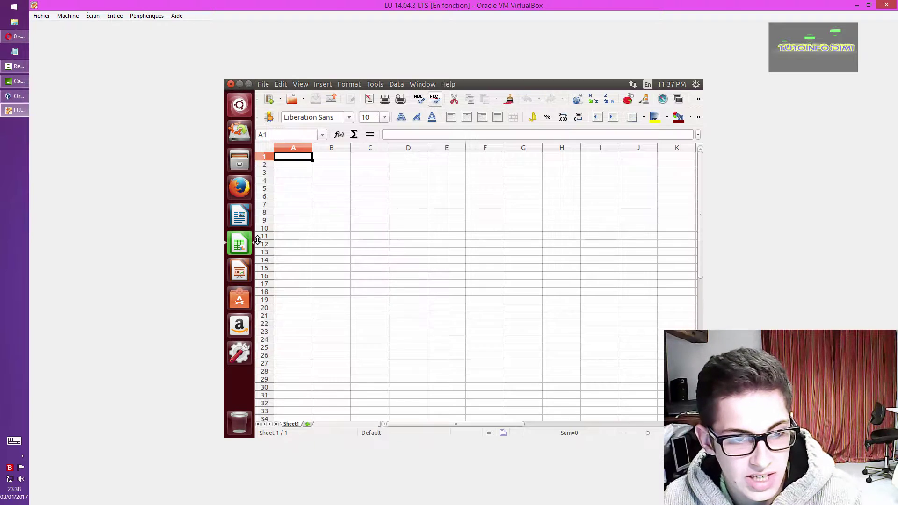
left_click_drag(335, 157, 528, 320)
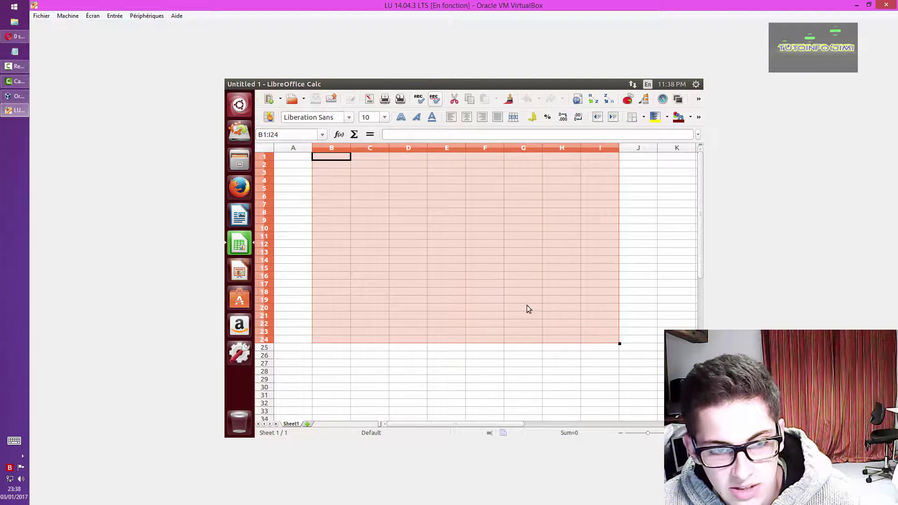
left_click(332, 174)
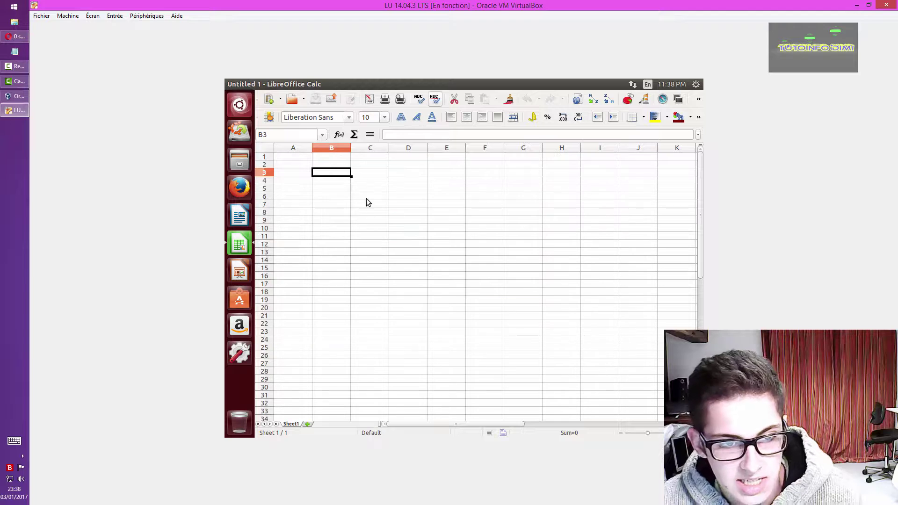
type("1")
key("Return")
type("2")
left_click(380, 219)
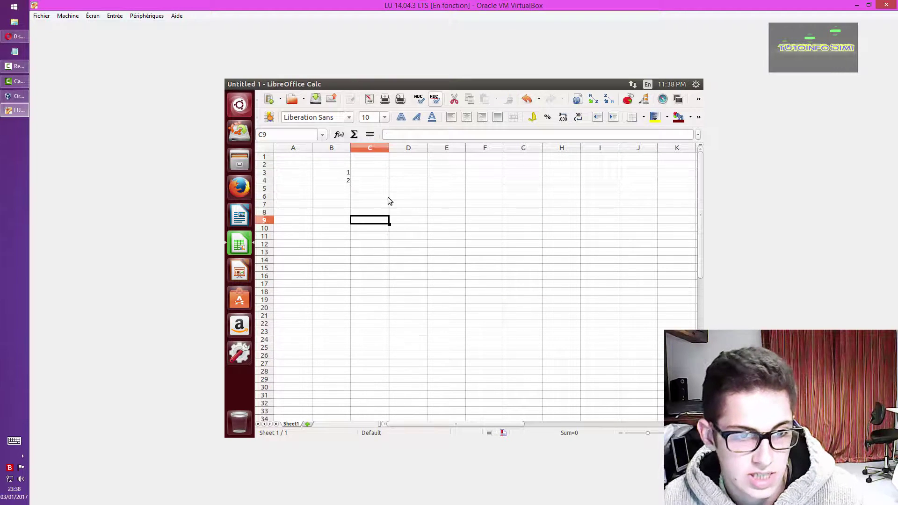
left_click_drag(346, 173, 355, 286)
left_click(446, 291)
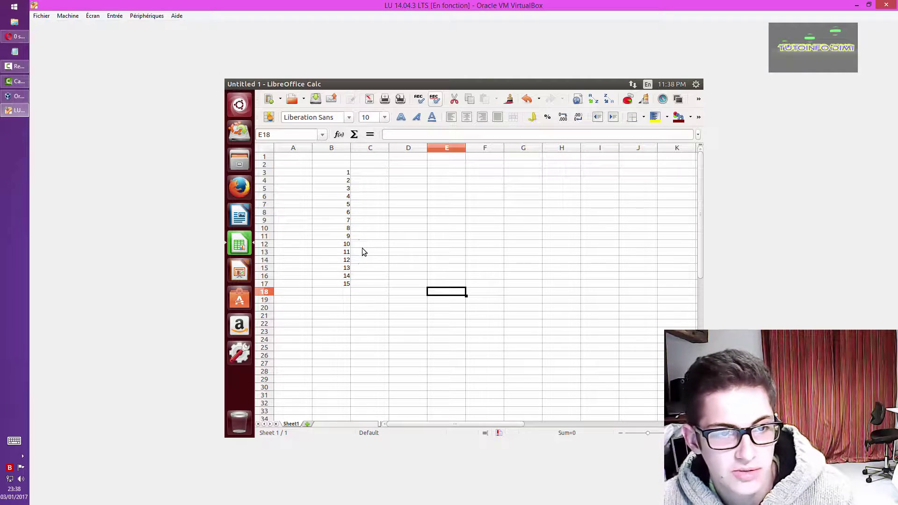
left_click(230, 84)
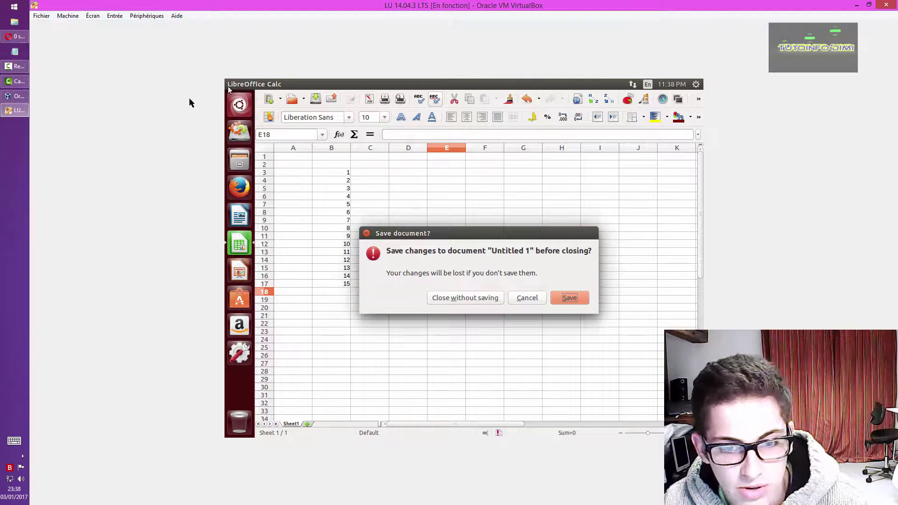
left_click(444, 299)
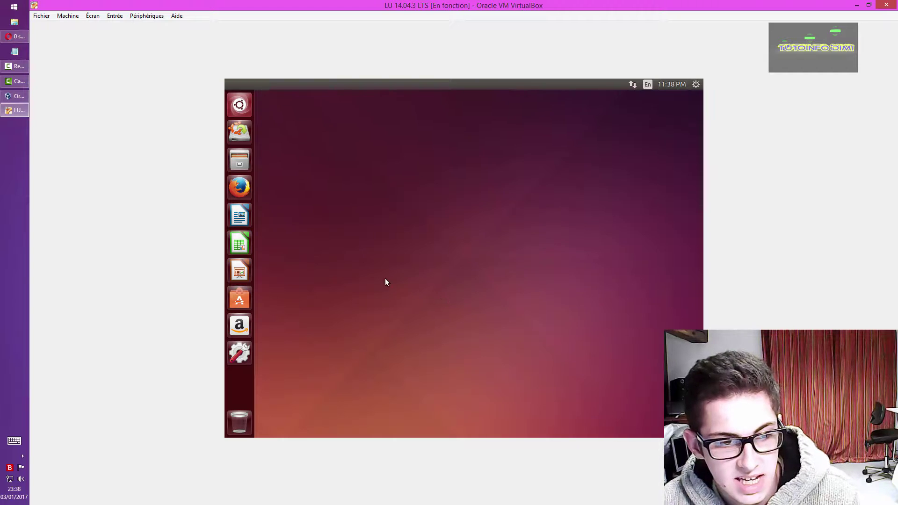
- Open LibreOffice Impress, hide its Slides pane, close it, and launch the Software Center
left_click(245, 265)
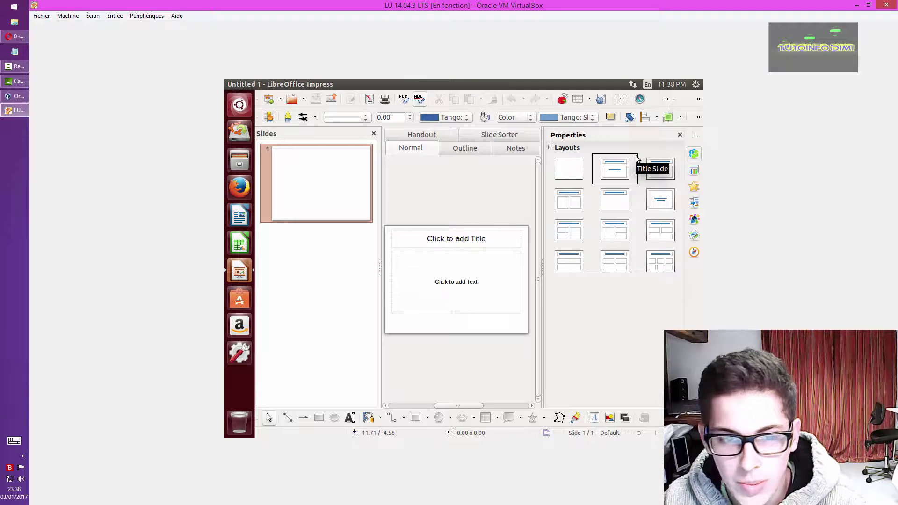
left_click(373, 133)
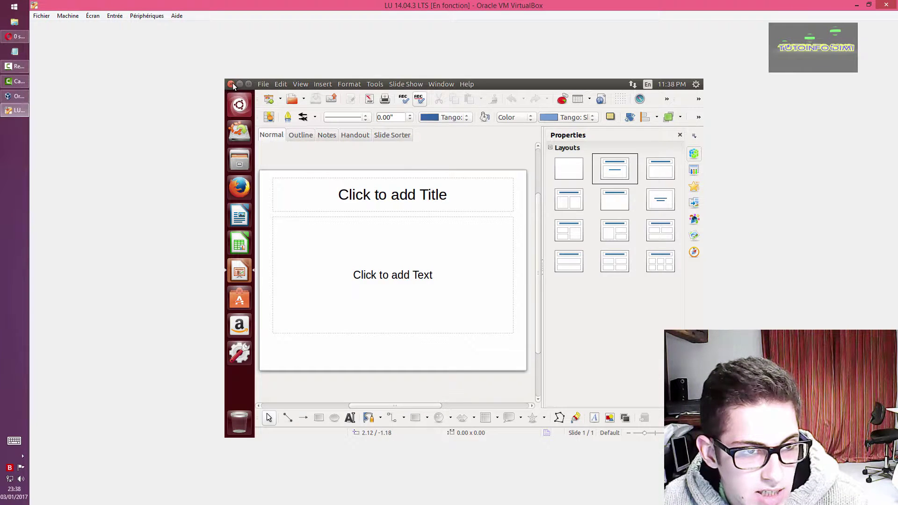
left_click(232, 83)
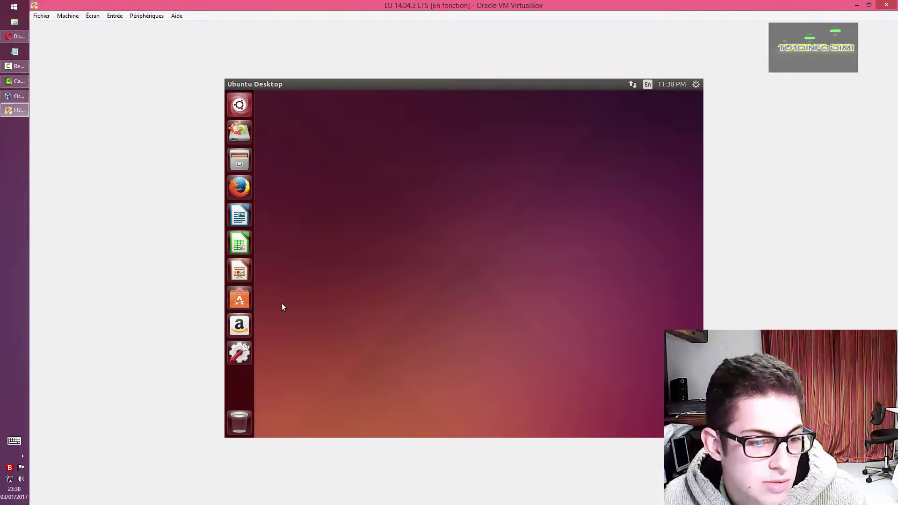
left_click(236, 290)
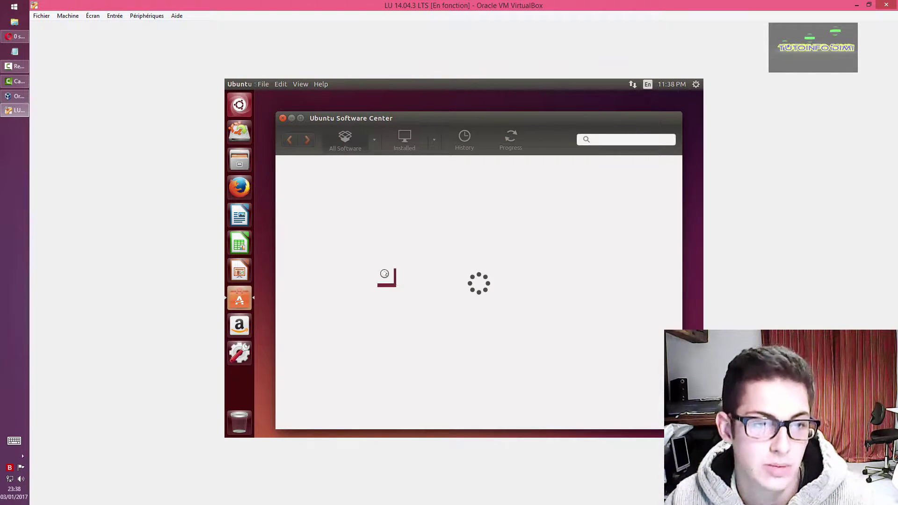
- Maximize the Software Center, search 'record' and open RecordMyDesktop's details page
left_click(300, 118)
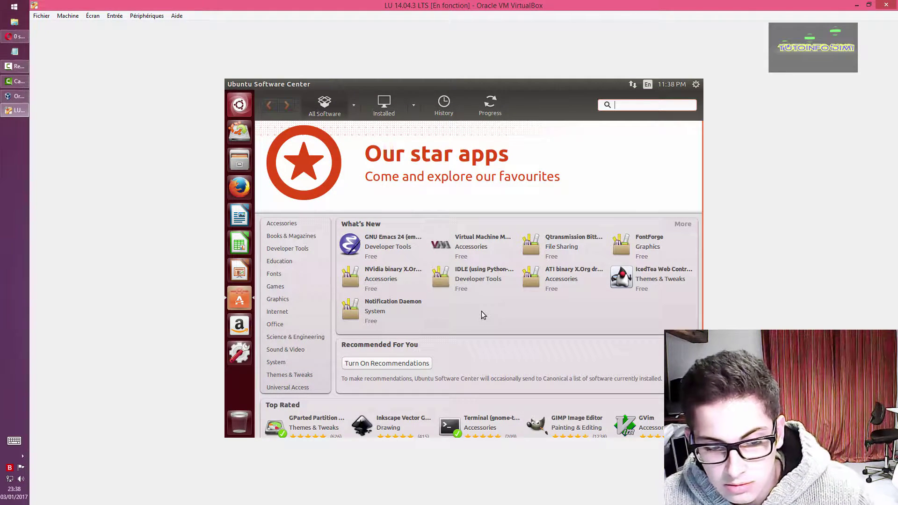
scroll(481, 311, "down", 3)
scroll(482, 314, "up", 3)
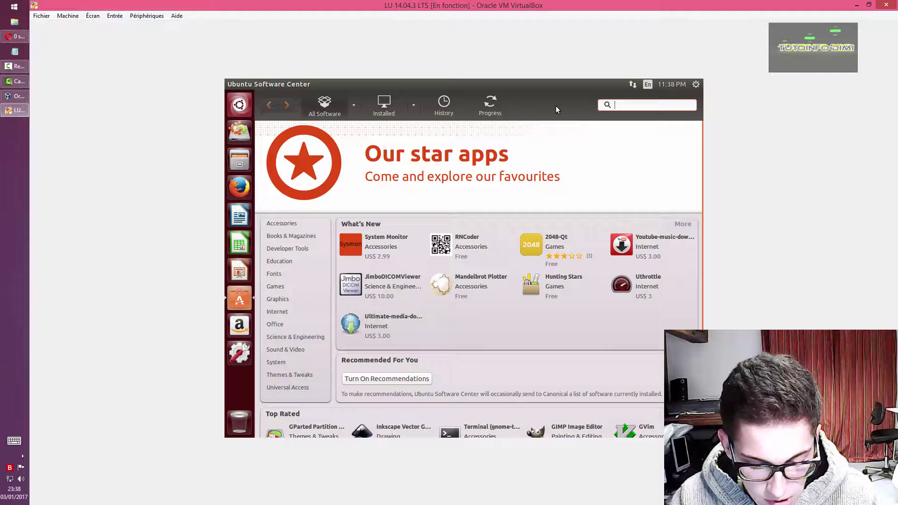
type("record")
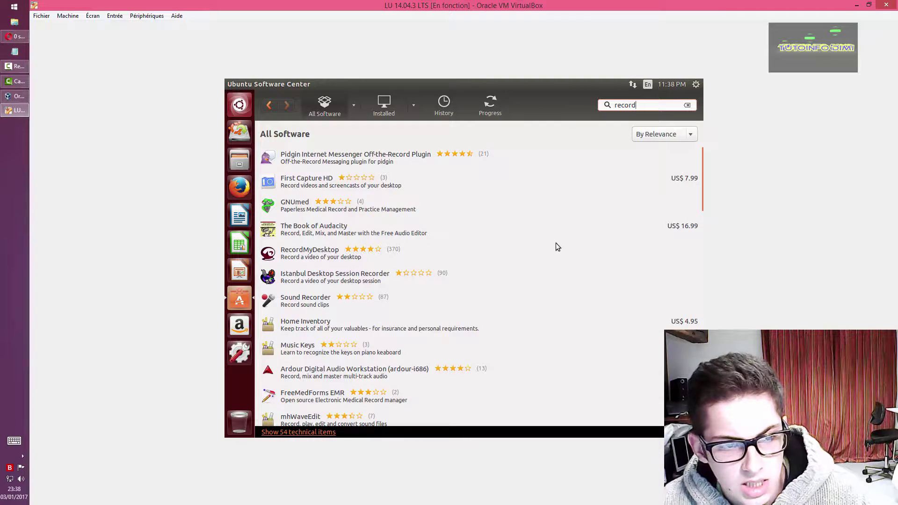
left_click(291, 264)
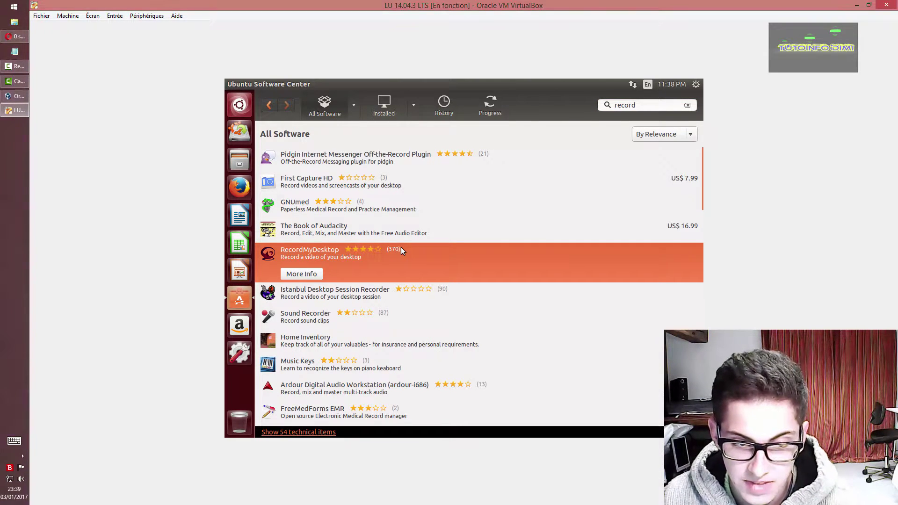
double_click(400, 261)
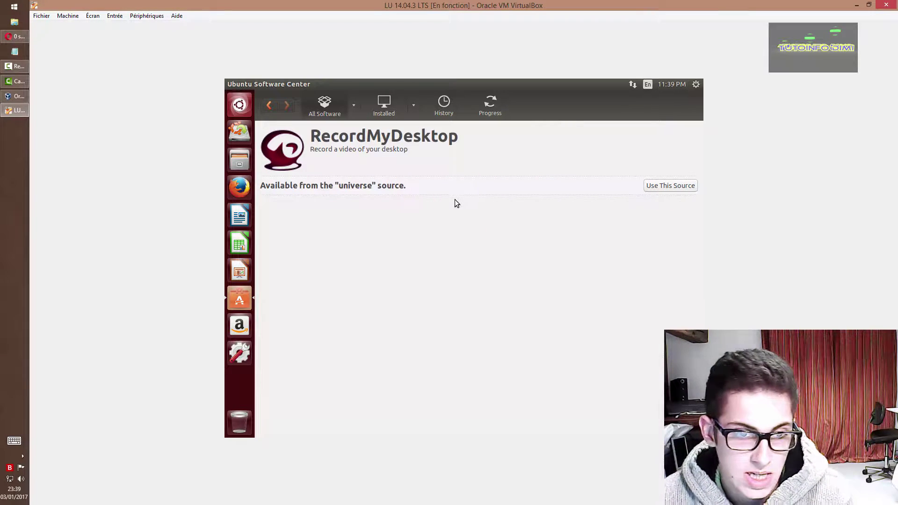
- Go back to the results, return to the All Software home page, and close the store
left_click(269, 104)
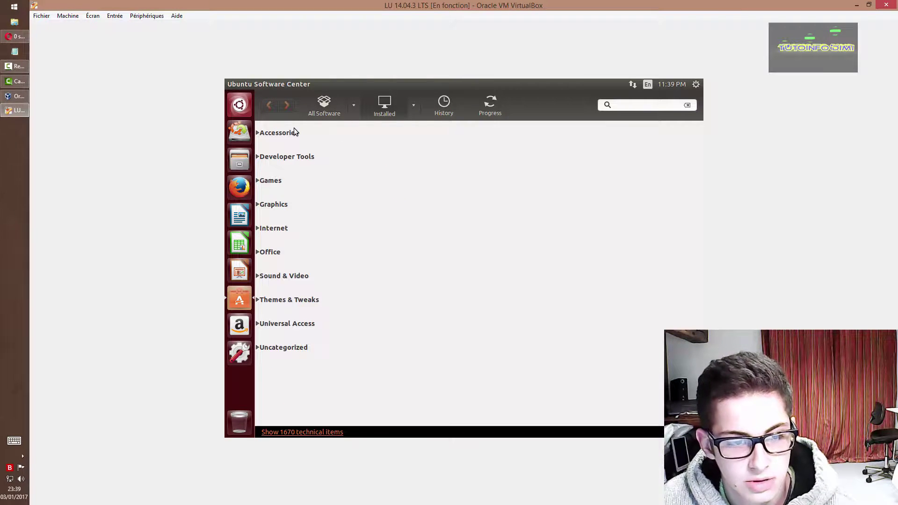
left_click(319, 108)
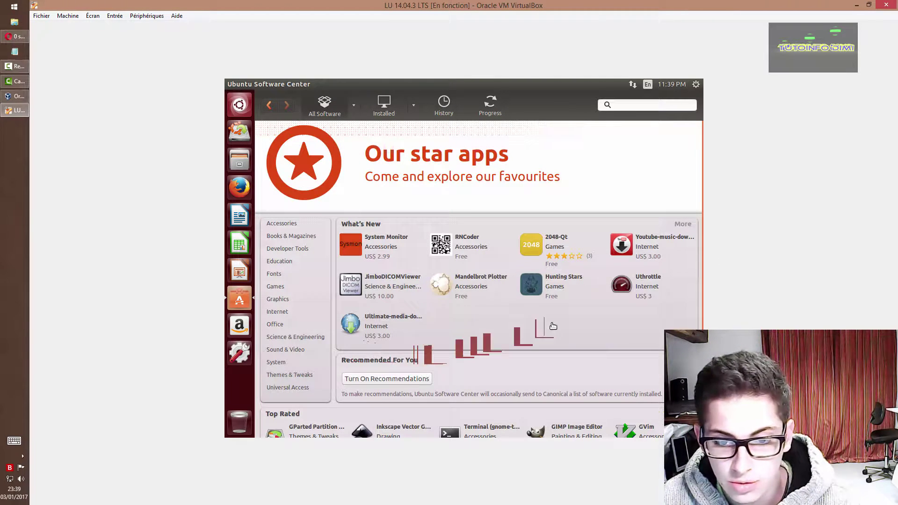
scroll(553, 326, "down", 5)
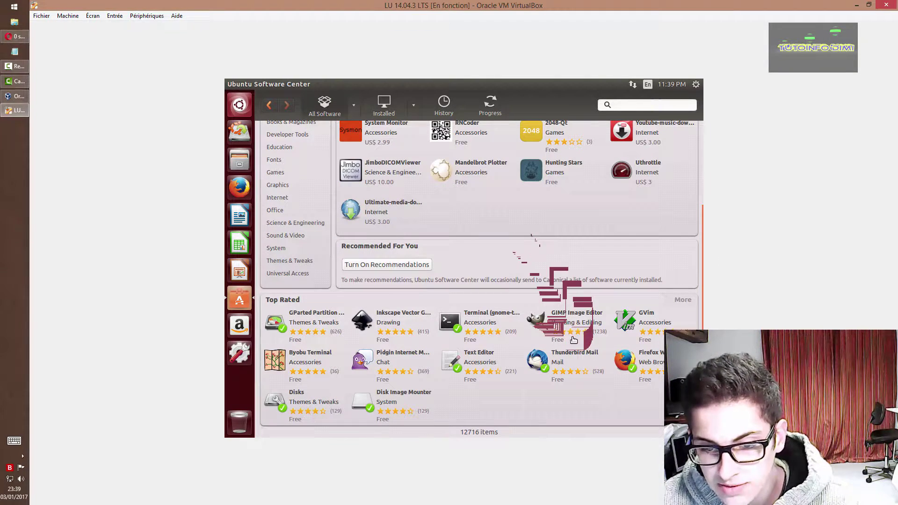
scroll(524, 285, "up", 5)
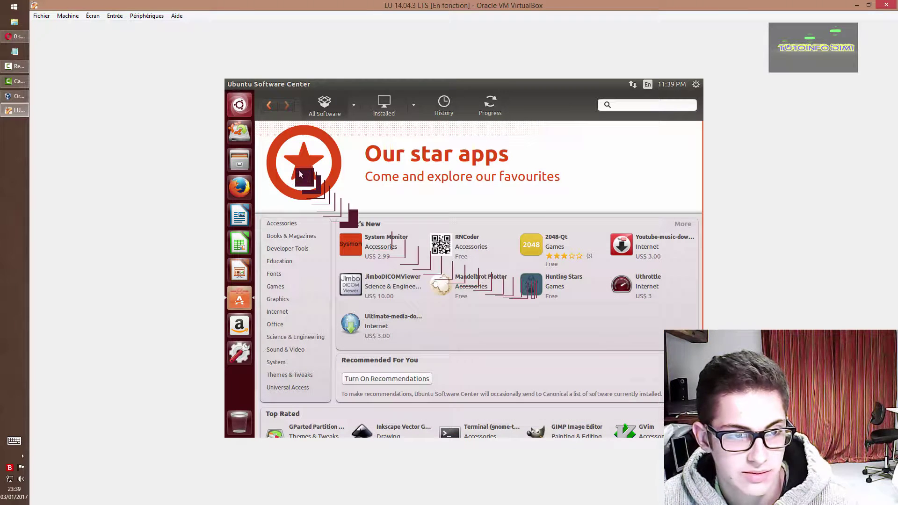
mouse_move(234, 86)
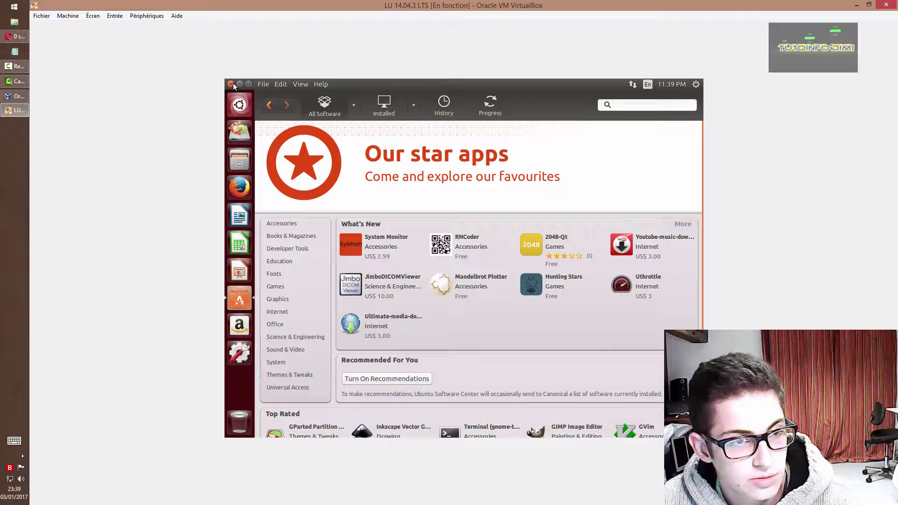
left_click(230, 84)
- Unlock the Amazon icon from the launcher, then launch System Settings
right_click(250, 319)
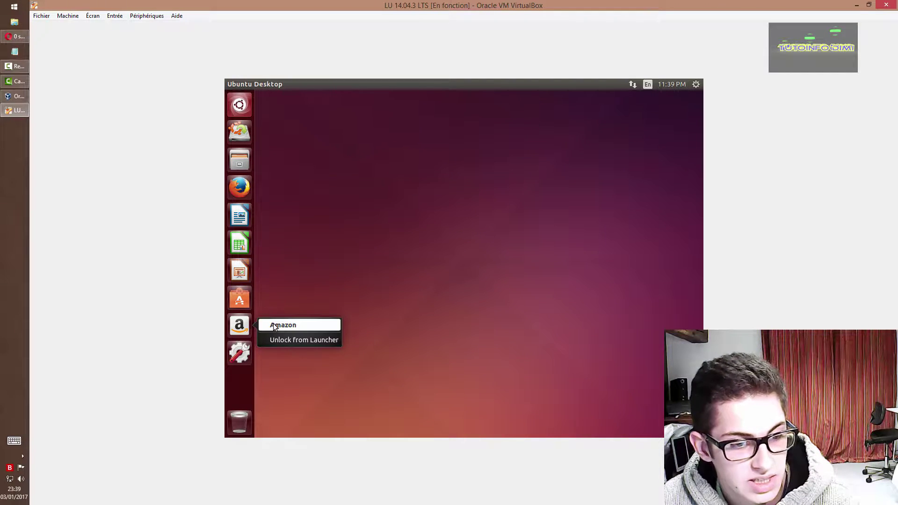
left_click(291, 342)
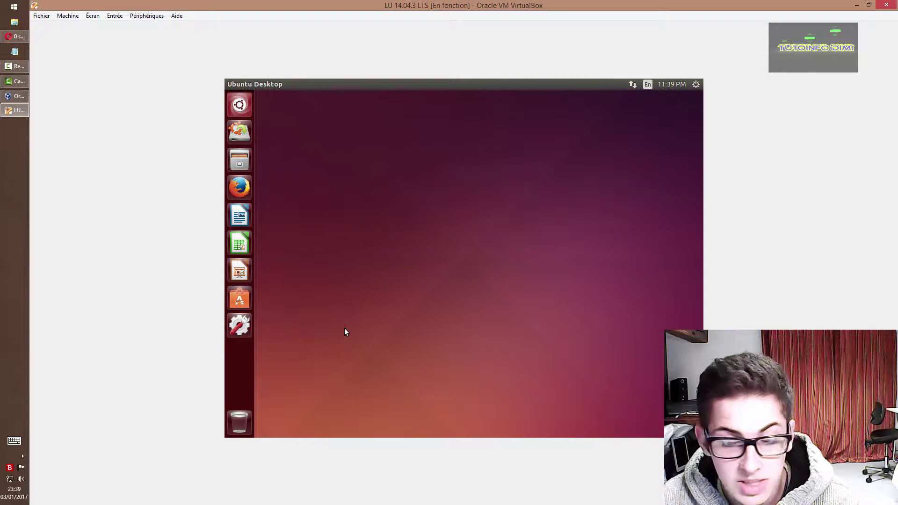
left_click(251, 328)
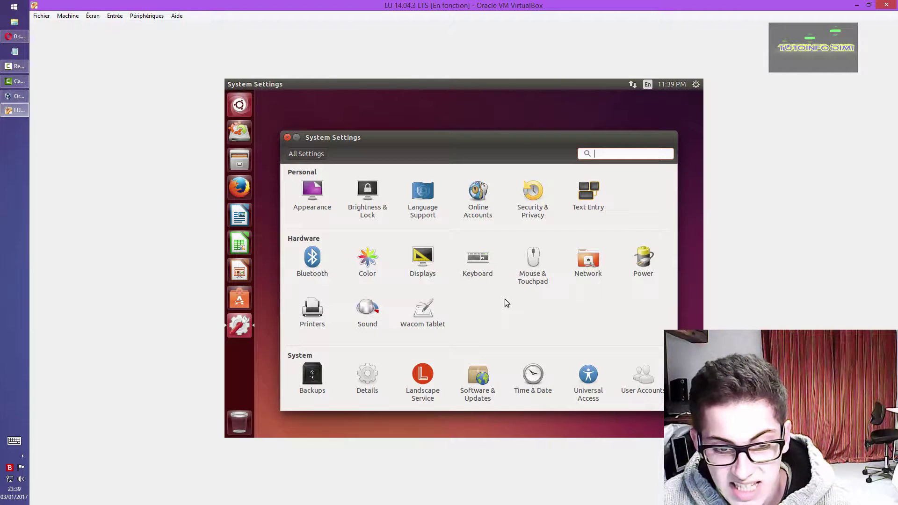
- In Sound settings, raise Output volume to maximum, toggling 'Allow louder than 100%' on and off, and test
left_click(382, 307)
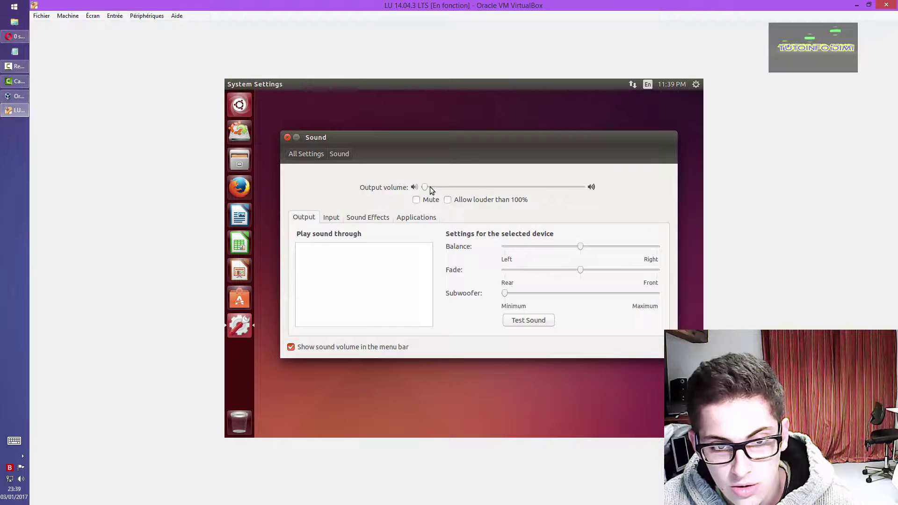
left_click_drag(428, 187, 594, 192)
left_click(449, 200)
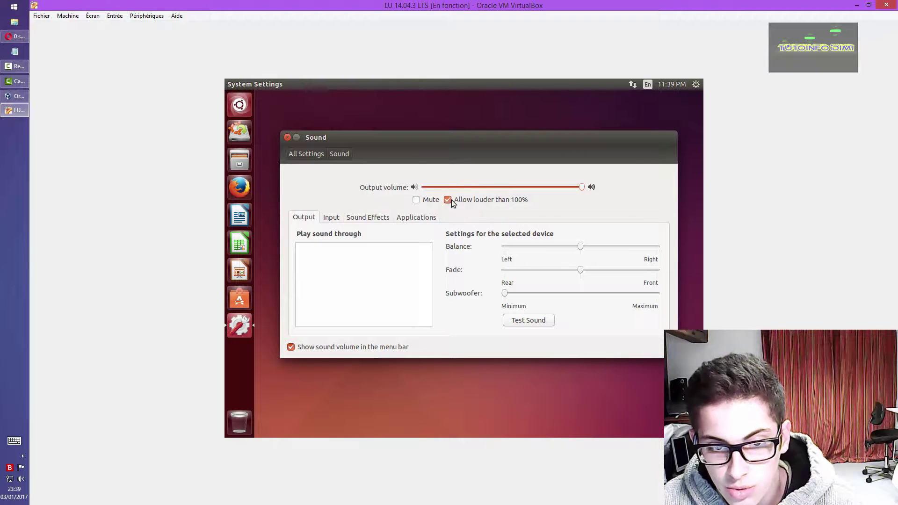
left_click_drag(528, 187, 603, 208)
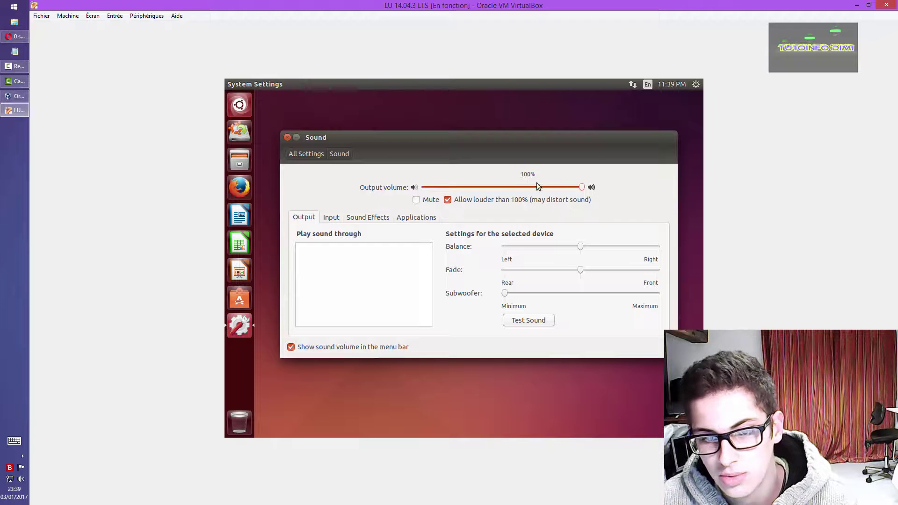
left_click(448, 200)
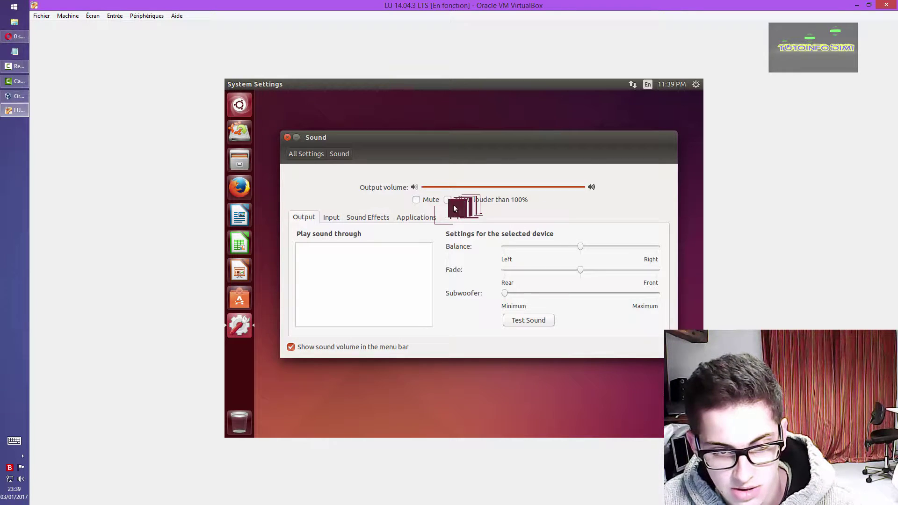
left_click(525, 321)
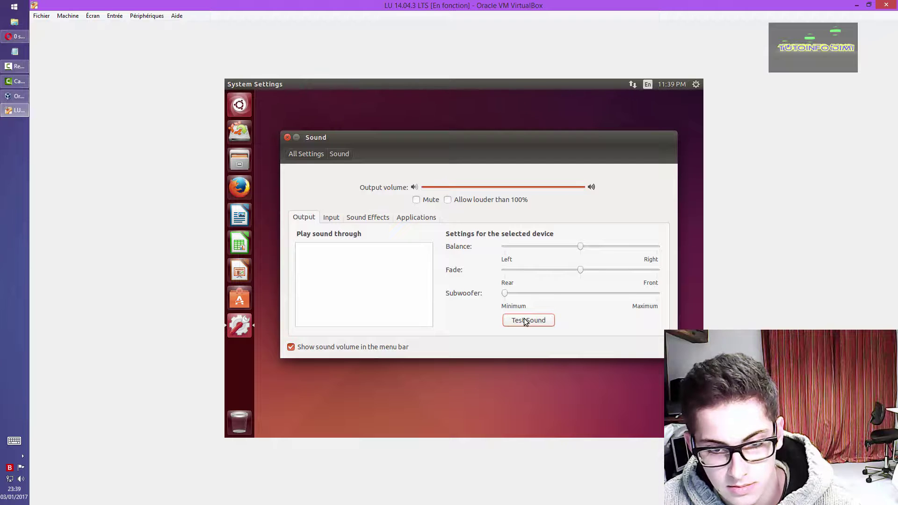
- Set Subwoofer to maximum, test the sound, view the Sound Effects, Applications and Input tabs, then return to All Settings
left_click_drag(505, 293, 656, 294)
left_click(546, 321)
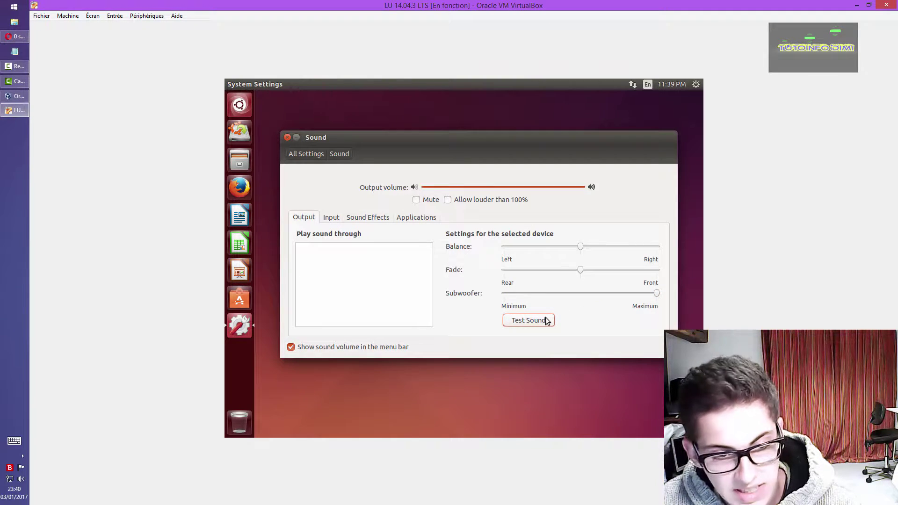
left_click(547, 321)
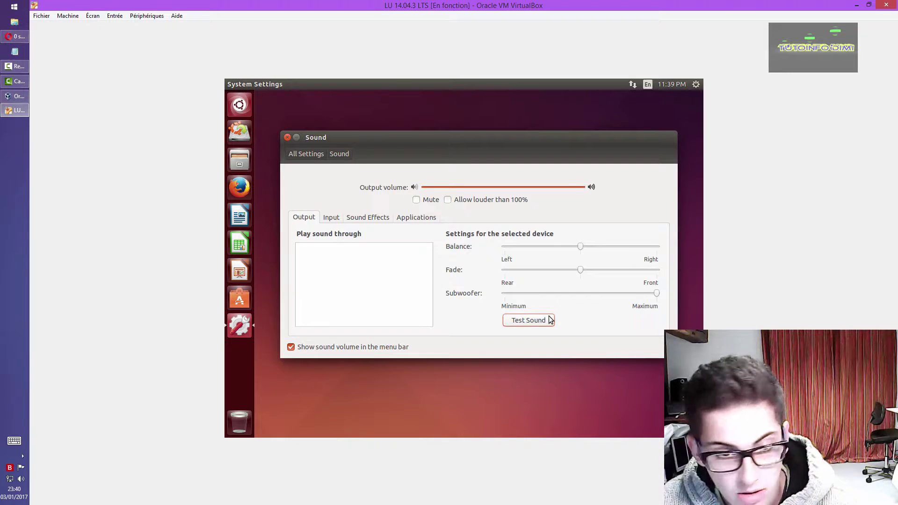
left_click(349, 220)
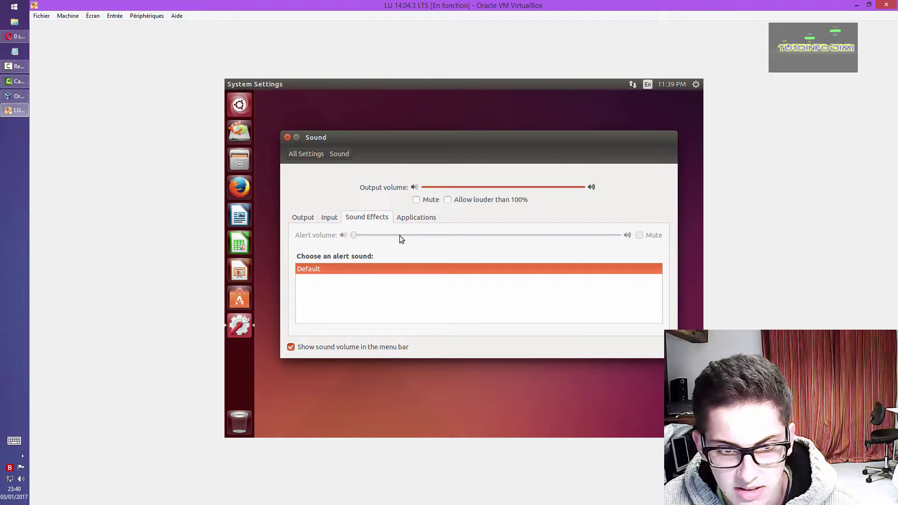
left_click(414, 218)
left_click(331, 218)
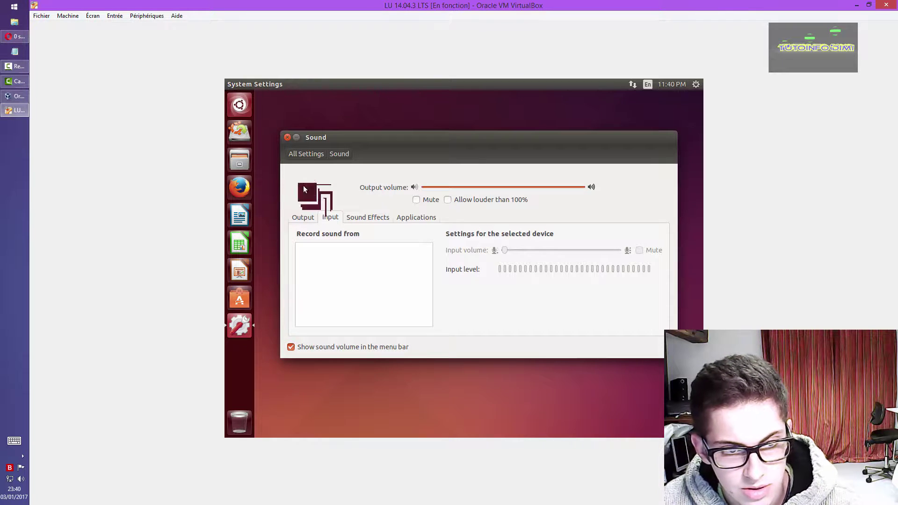
left_click(309, 154)
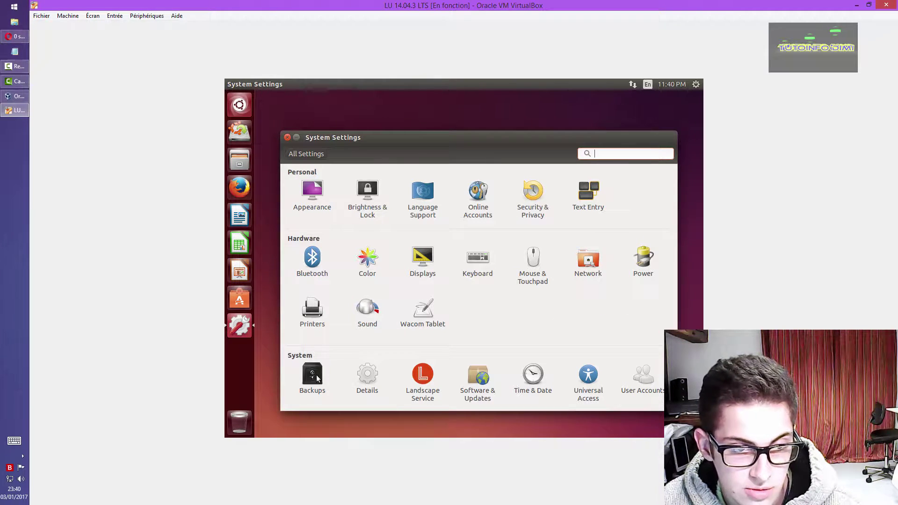
- Close System Settings, launch Firefox on the Ubuntu Start Page, then open the Dash
left_click(287, 137)
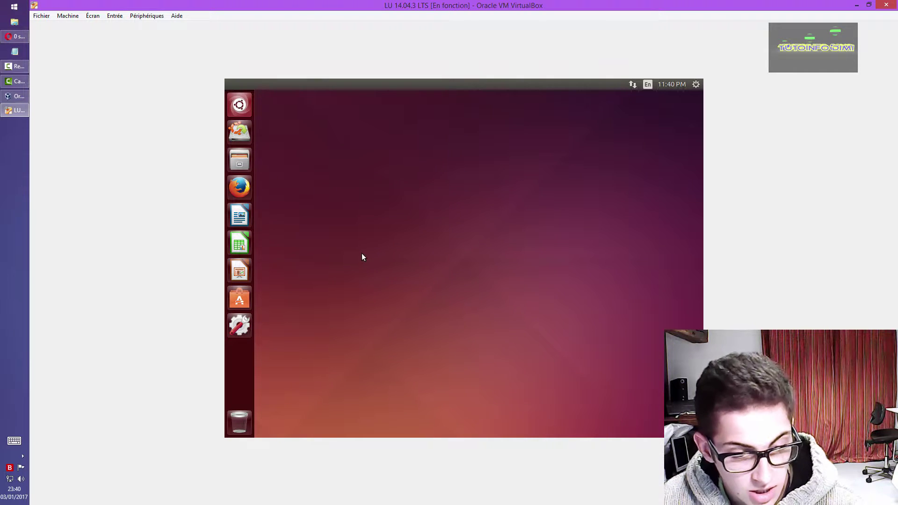
left_click(241, 183)
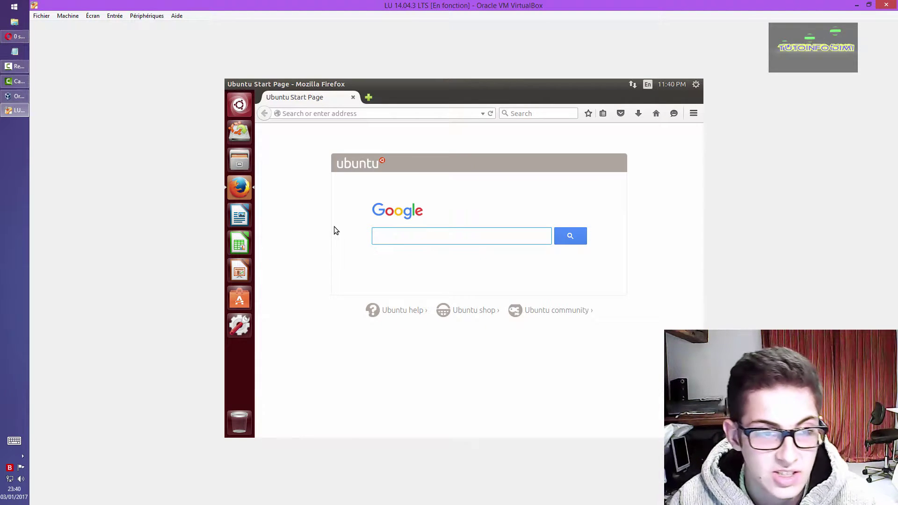
left_click(238, 100)
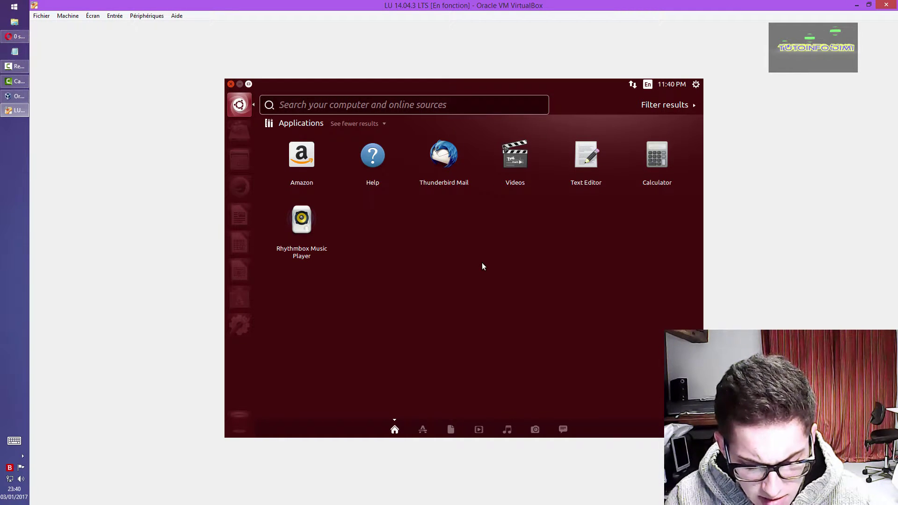
- Search the Dash for 'ter', launch Terminal, and maximize its window
type("twer")
key("BackSpace")
key("BackSpace")
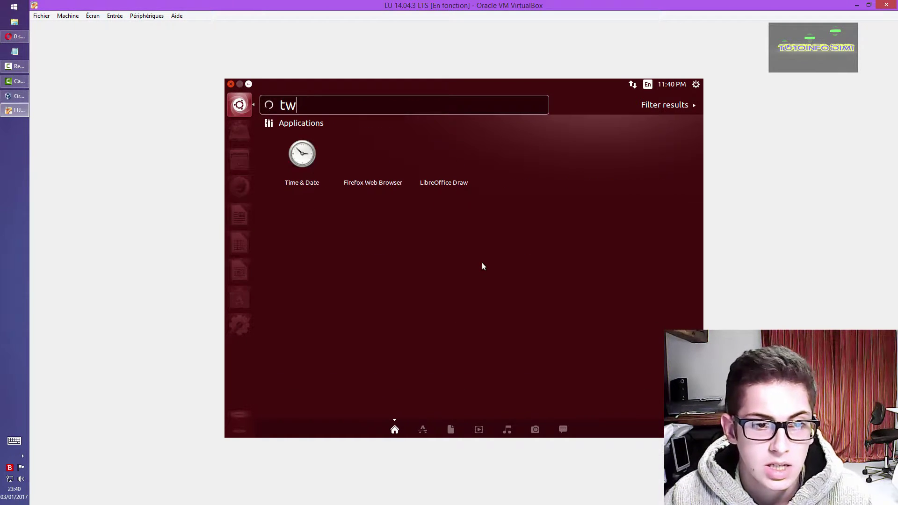
type("er")
key("BackSpace")
key("BackSpace")
key("BackSpace")
type("er")
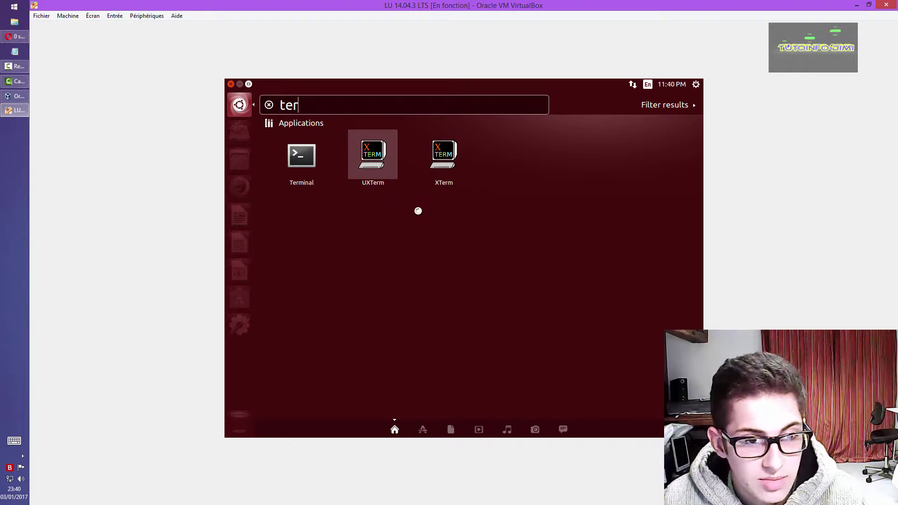
key("Return")
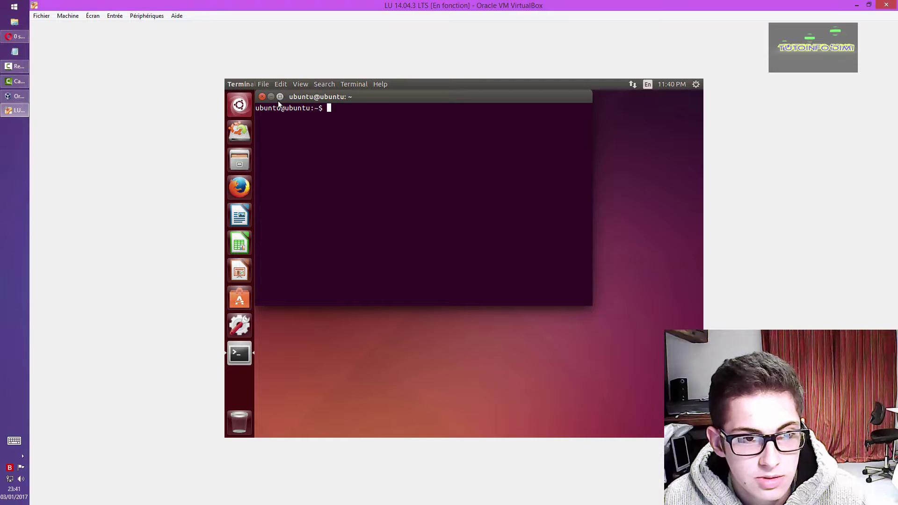
double_click(281, 97)
- Enter 'sudo apt', correcting the typos, and run it to show apt's usage help
type("sudo")
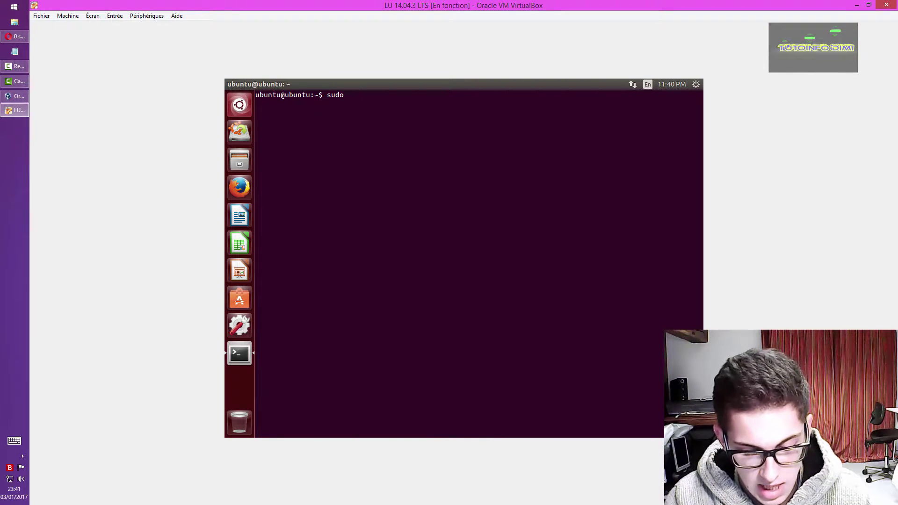
type(" qpt6get")
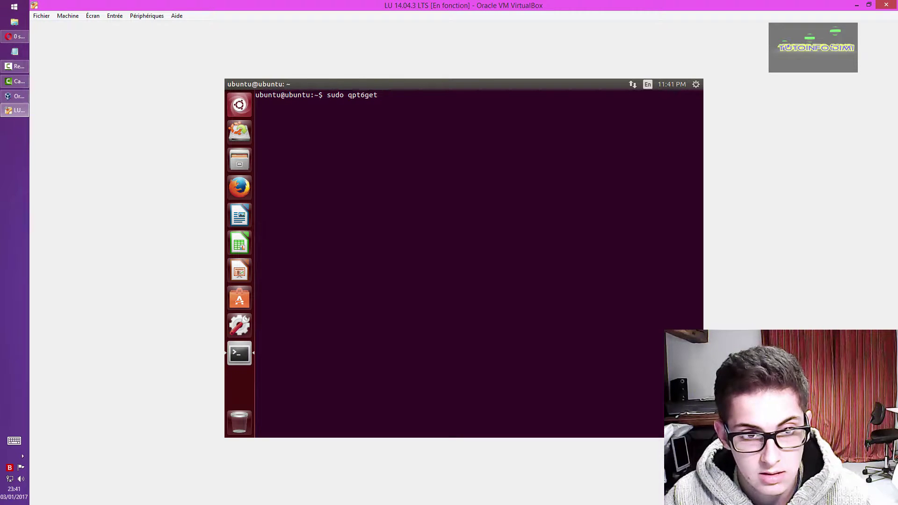
key("BackSpace")
key("BackSpace")
key("BackSpace")
key("BackSpace")
key("BackSpace")
key("BackSpace")
key("BackSpace")
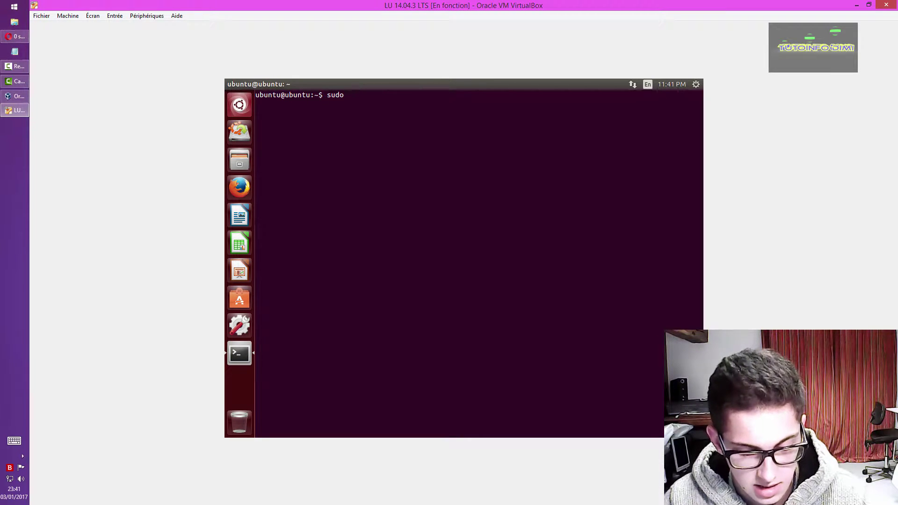
type("apt")
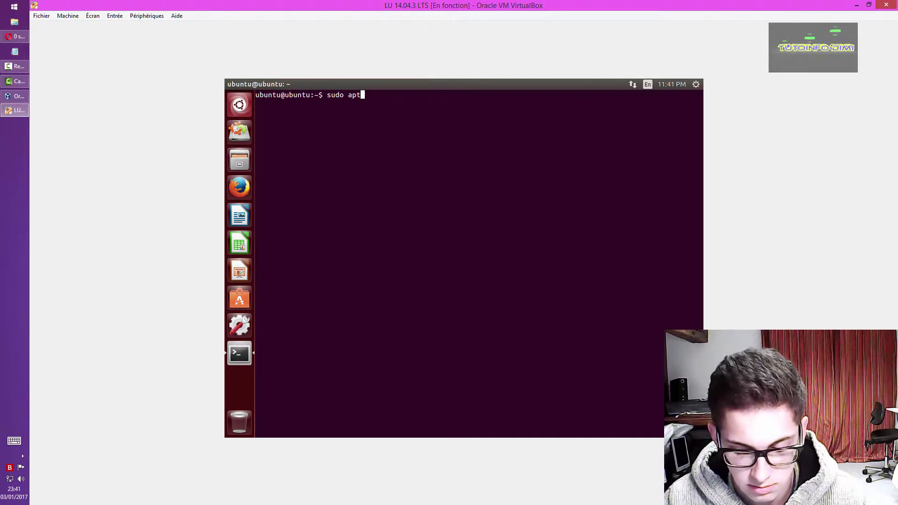
type("/.,,m")
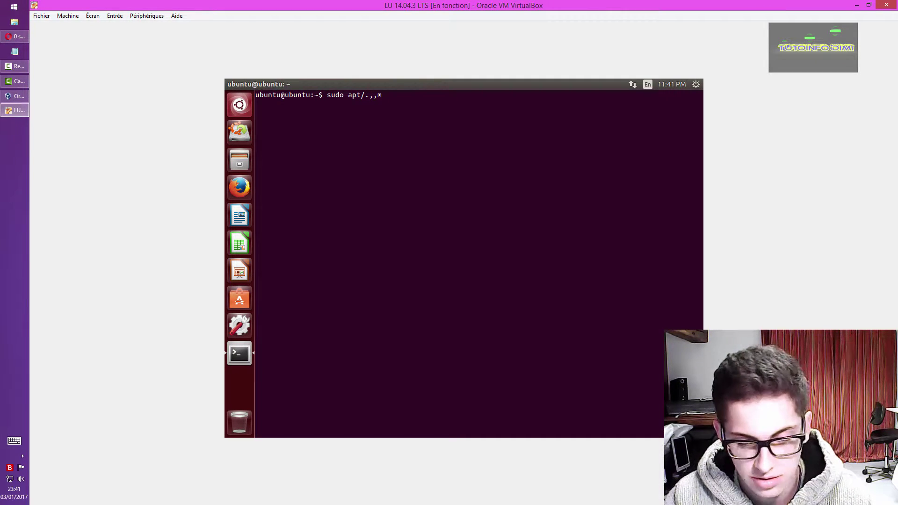
left_click(312, 169)
left_click(445, 307)
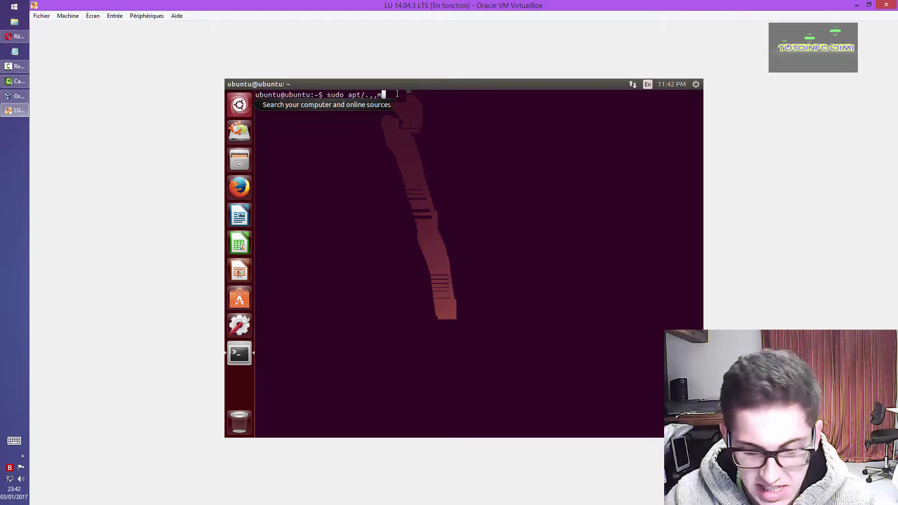
key("BackSpace")
key("BackSpace")
key("BackSpace")
key("BackSpace")
key("BackSpace")
key("BackSpace")
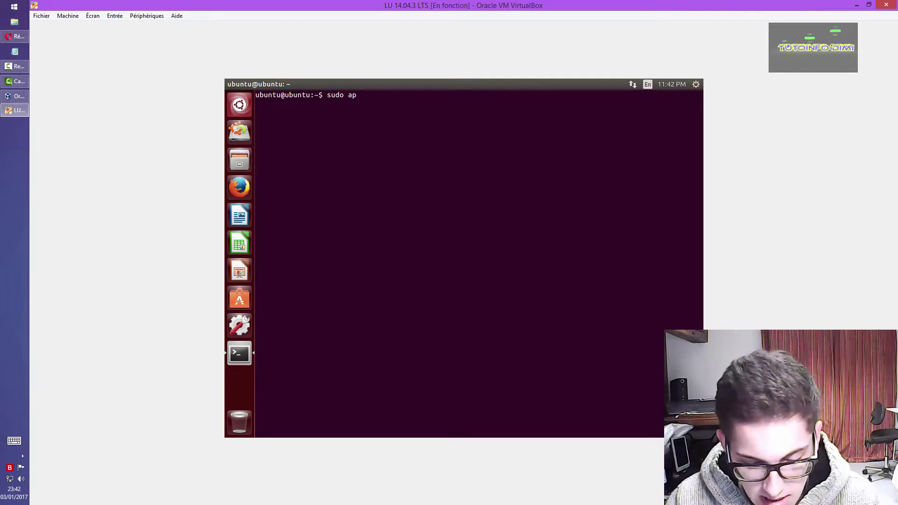
type("t?")
key("BackSpace")
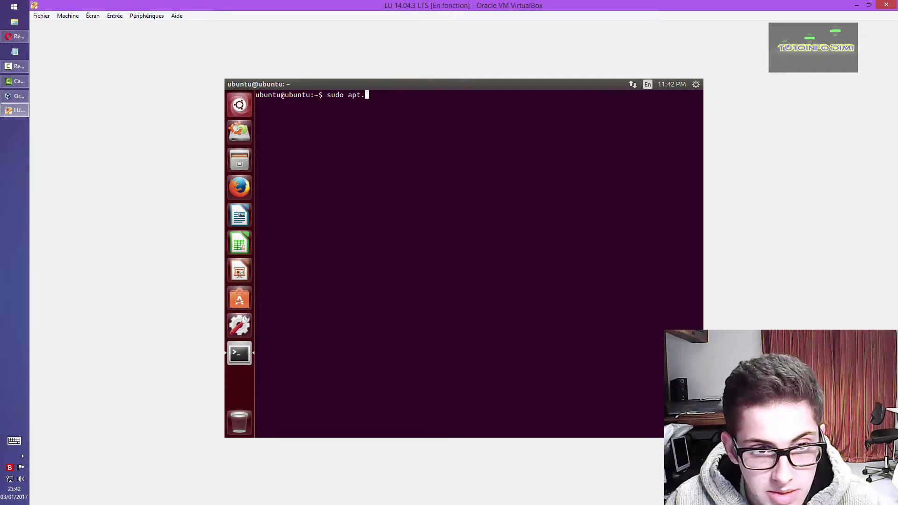
key("BackSpace")
type("m")
key("BackSpace")
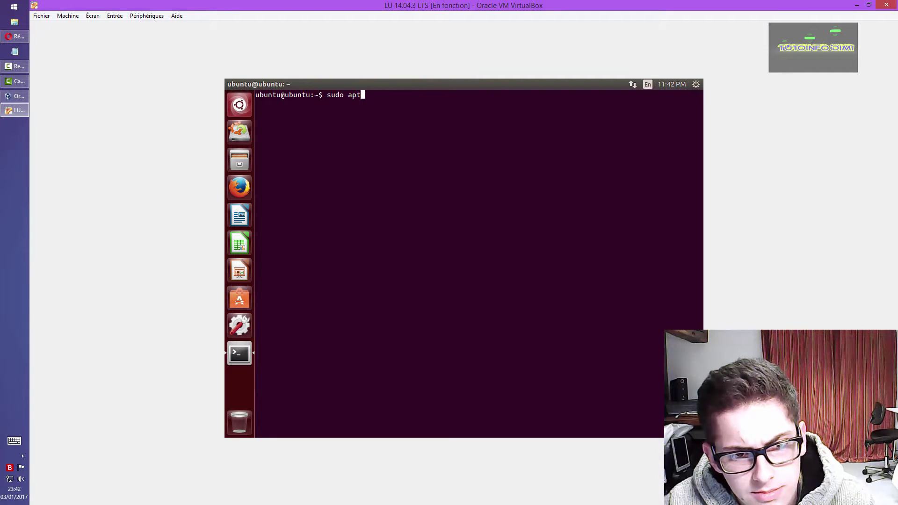
key("Return")
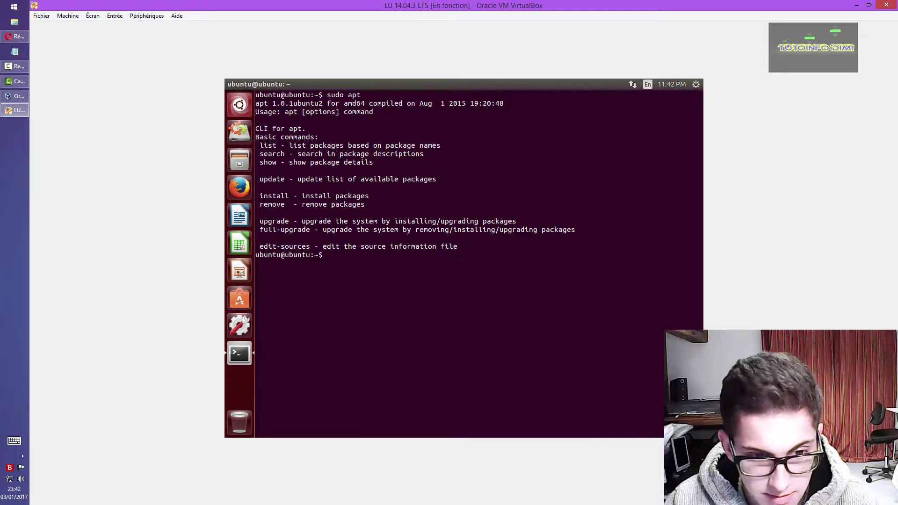
- Recall the previous command, edit it to 'sudo apt-get install toilet', and run it
key("Up")
type("|")
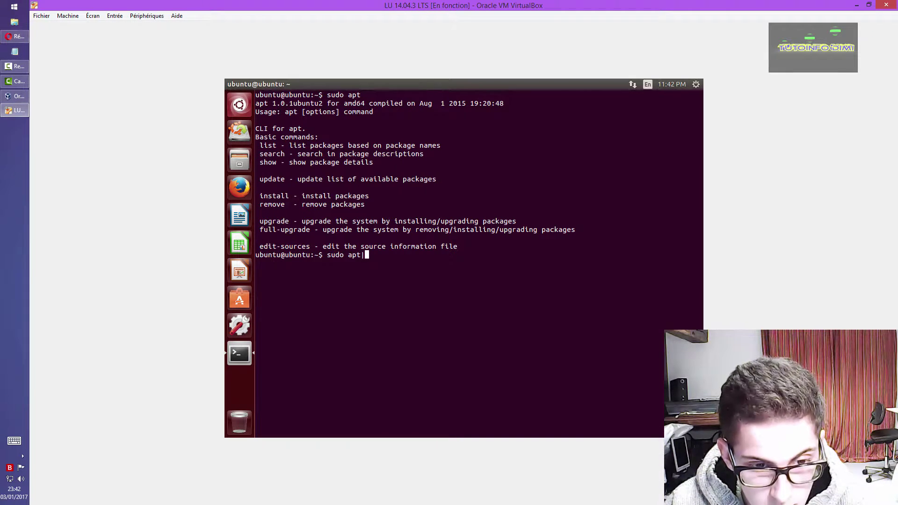
type("\"{}")
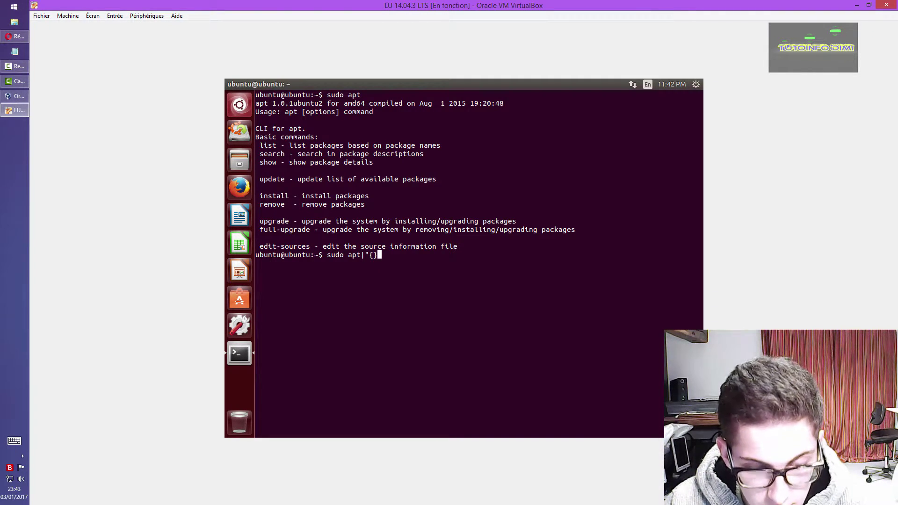
key("ctrl")
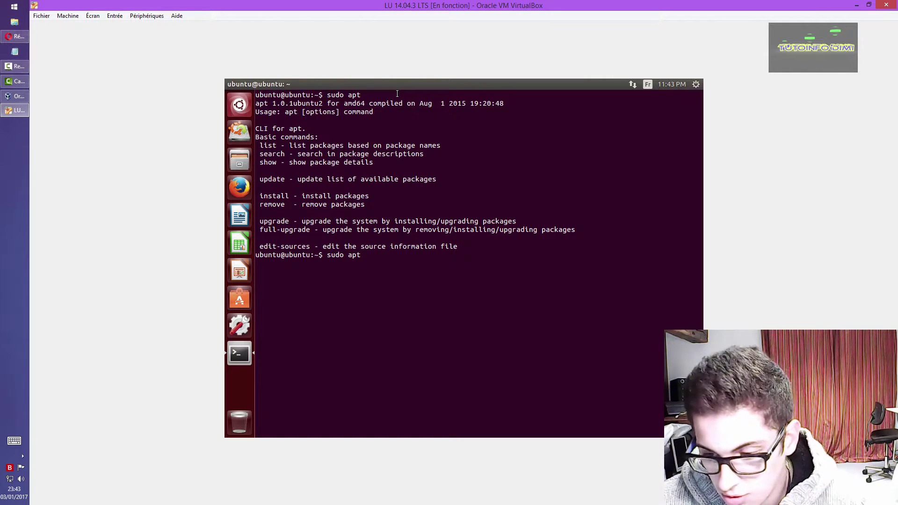
key("ctrl")
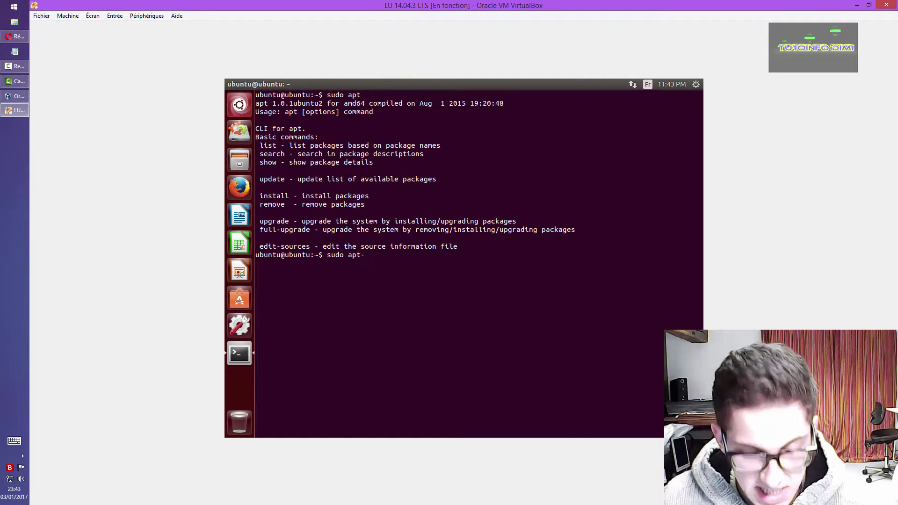
type("get install ")
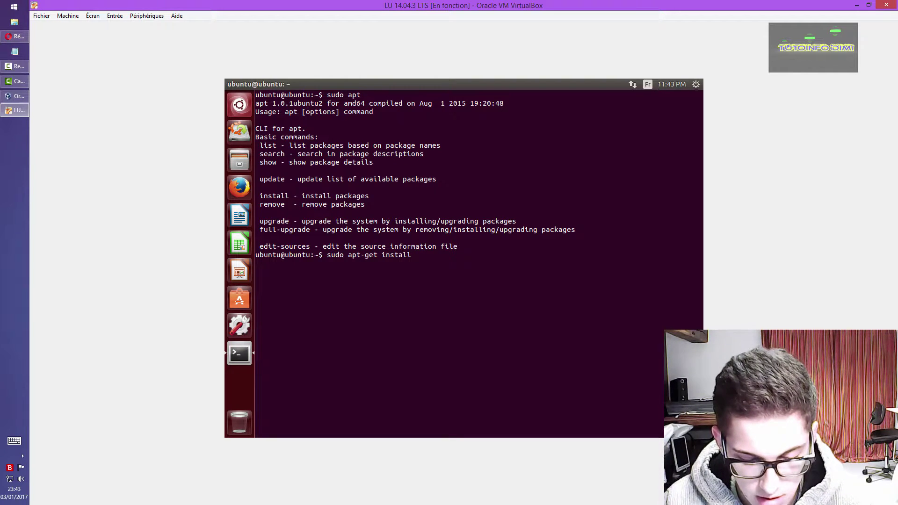
type("toi")
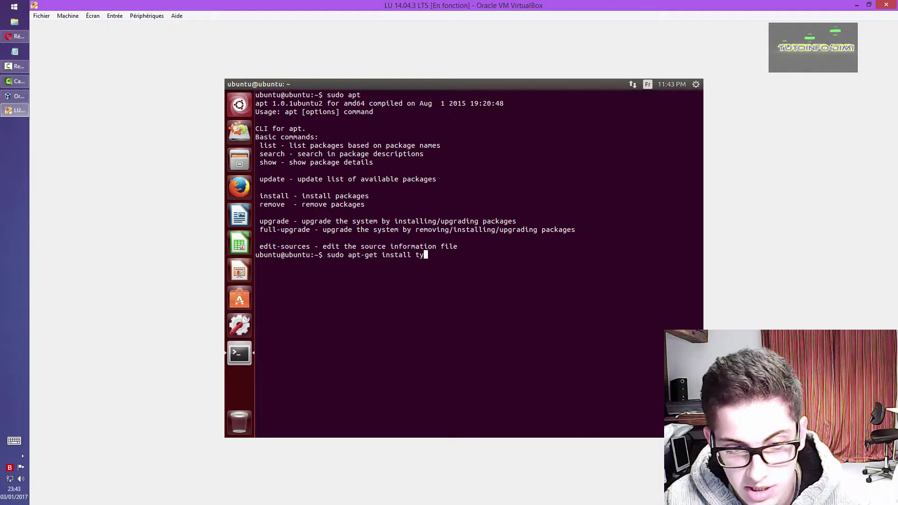
type("let")
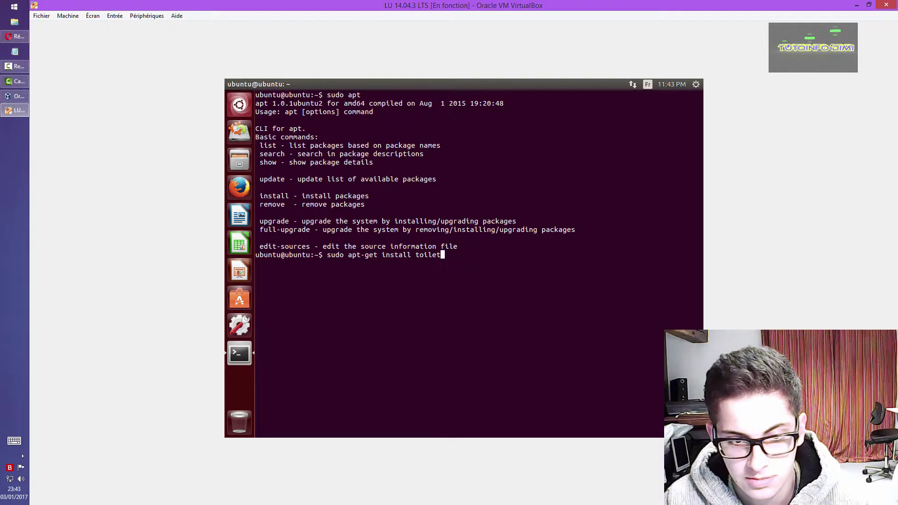
key("Return")
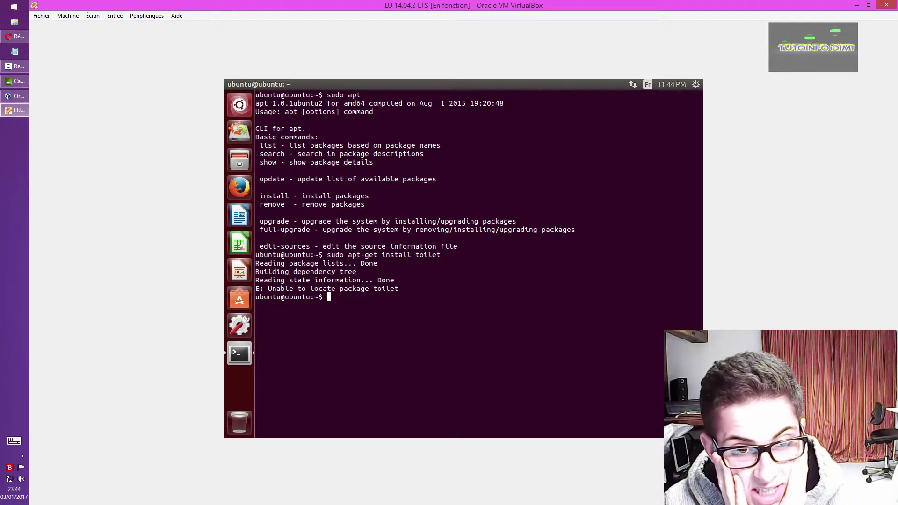
- Type 'toilet, figlet,;' at the prompt, then erase it without running
type("toilet, ")
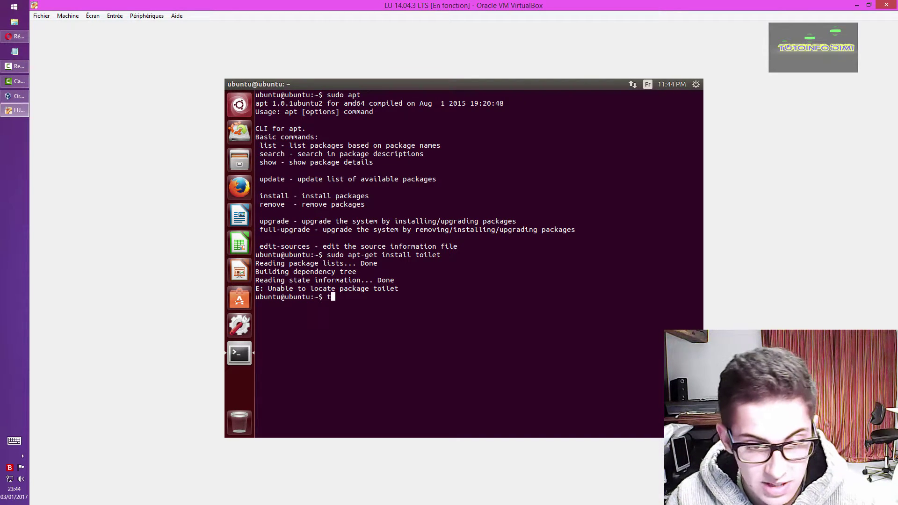
type("fi")
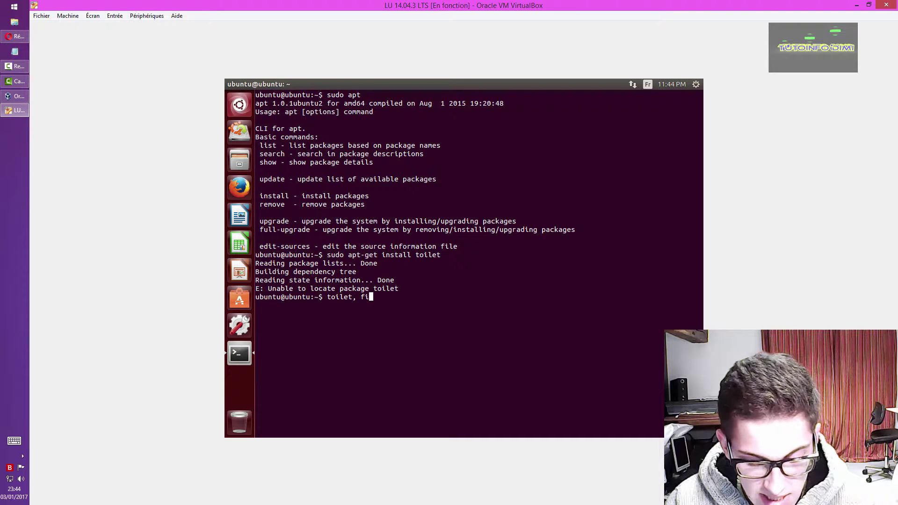
type("glet,;")
key("BackSpace")
key("BackSpace")
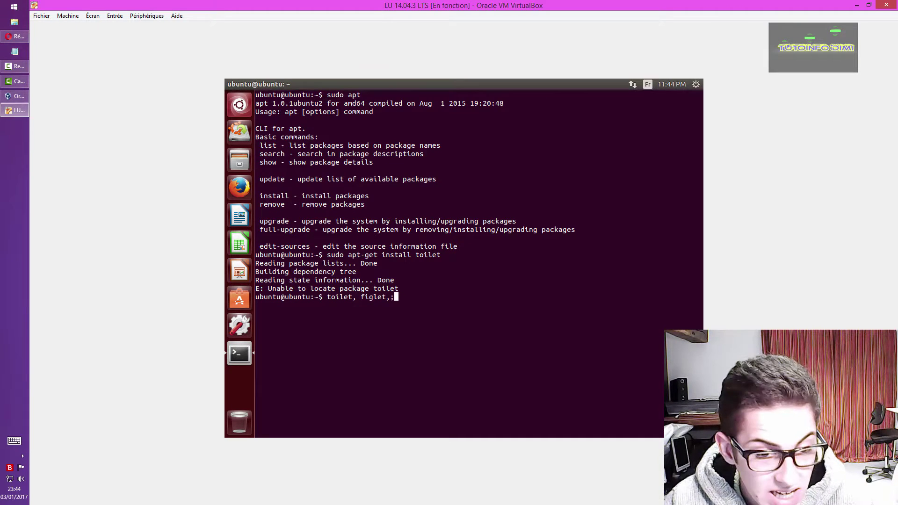
key("BackSpace")
key("BackSpace")
key("BackSpace")
key("BackSpace")
key("BackSpace")
key("BackSpace")
key("BackSpace")
key("BackSpace")
key("BackSpace")
key("BackSpace")
key("BackSpace")
key("BackSpace")
key("BackSpace")
key("BackSpace")
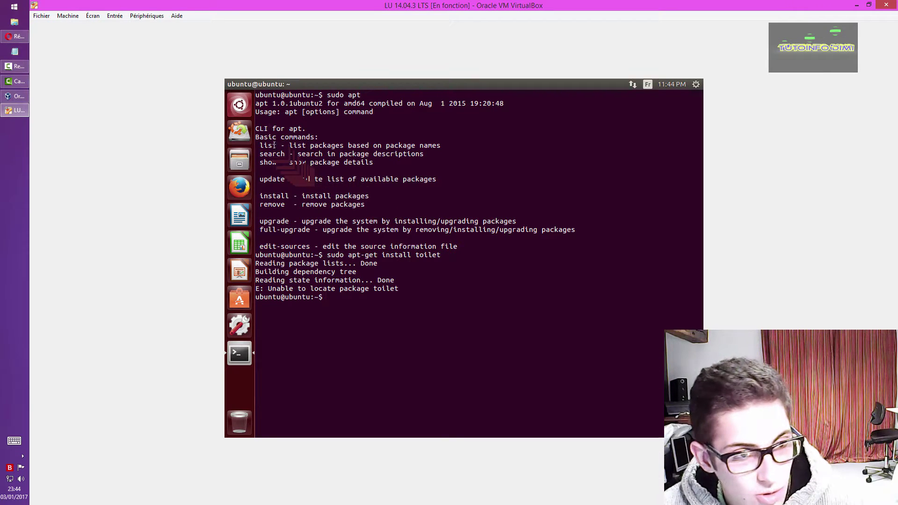
- Close the terminal, view the empty Documents folder in Files, close Files, and launch System Settings
left_click(230, 86)
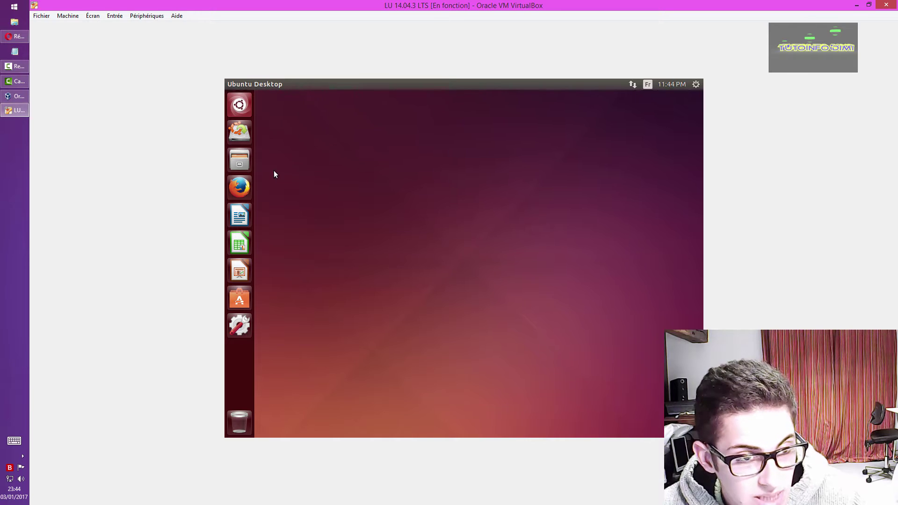
left_click(241, 161)
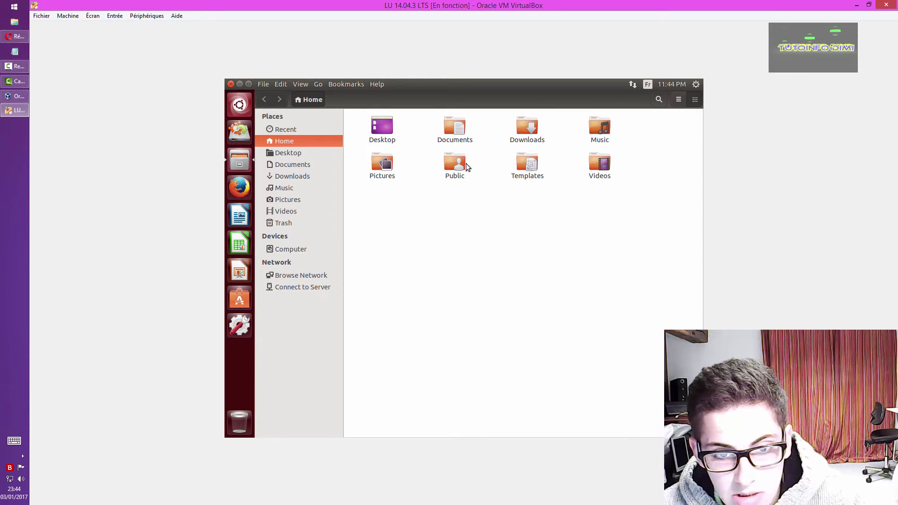
left_click(307, 166)
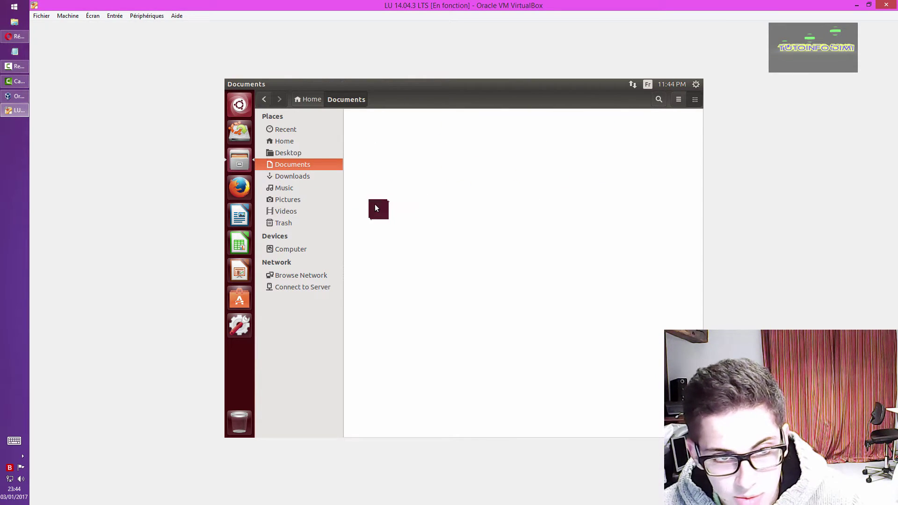
left_click(231, 84)
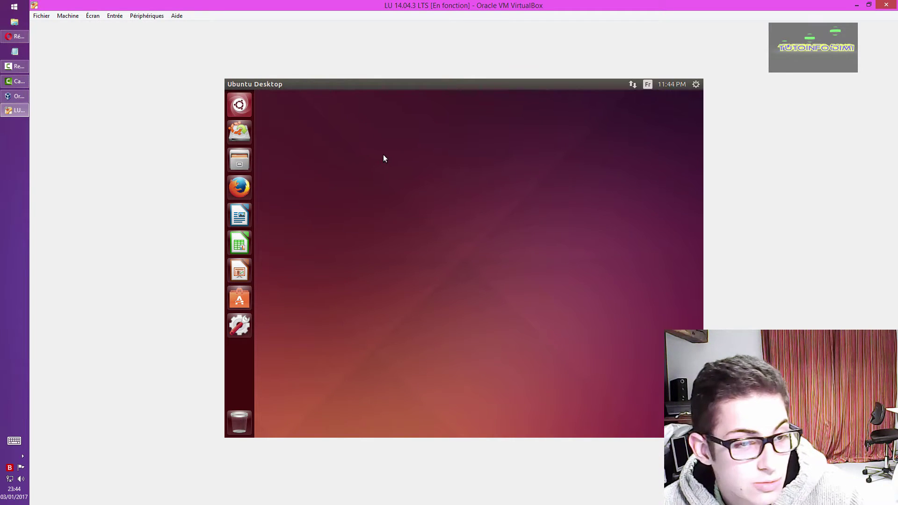
left_click(239, 325)
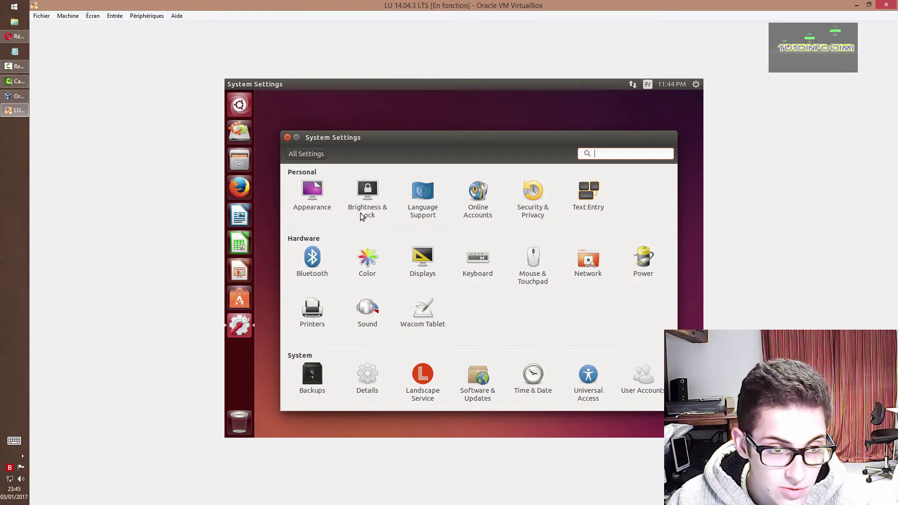
- Close System Settings, open and dismiss the session menu, then close the VirtualBox VM window
left_click(288, 137)
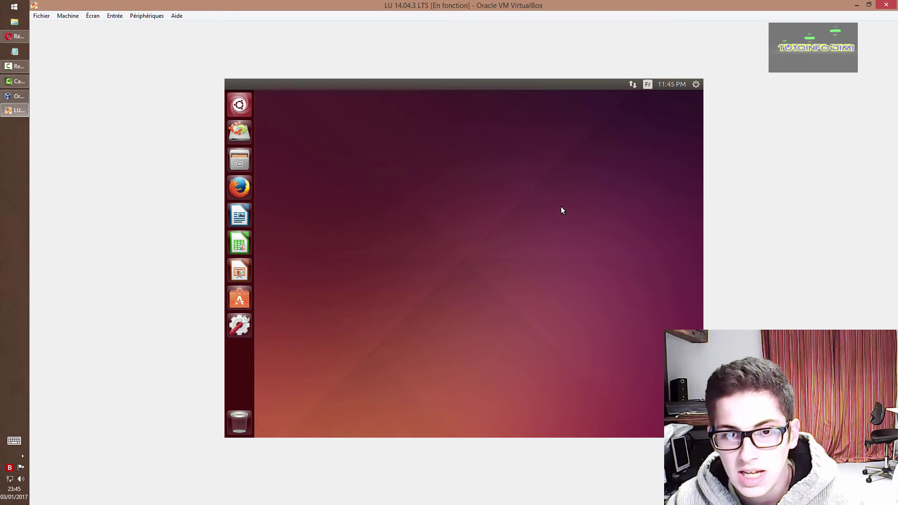
left_click(694, 87)
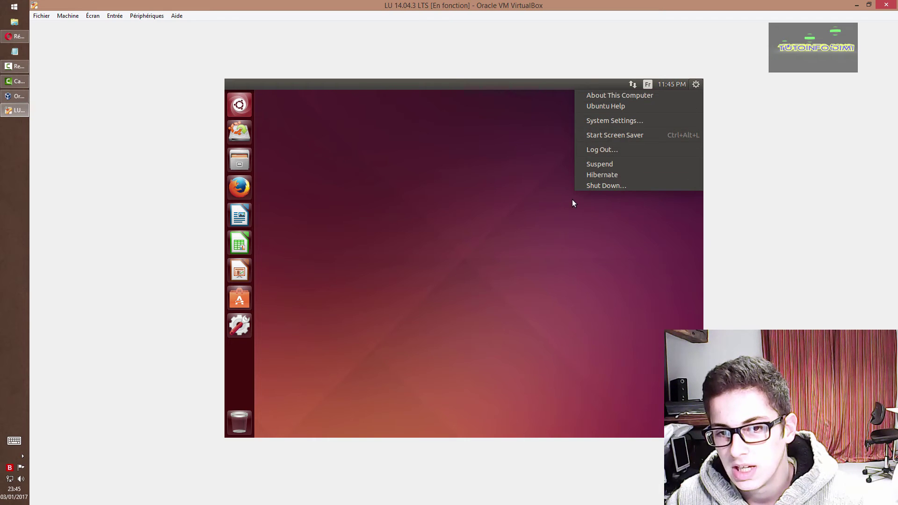
left_click(553, 201)
left_click(886, 4)
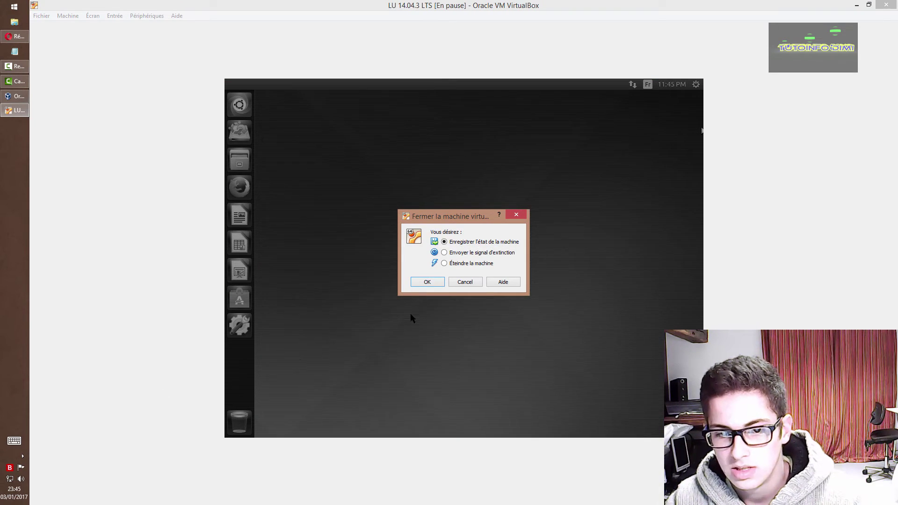